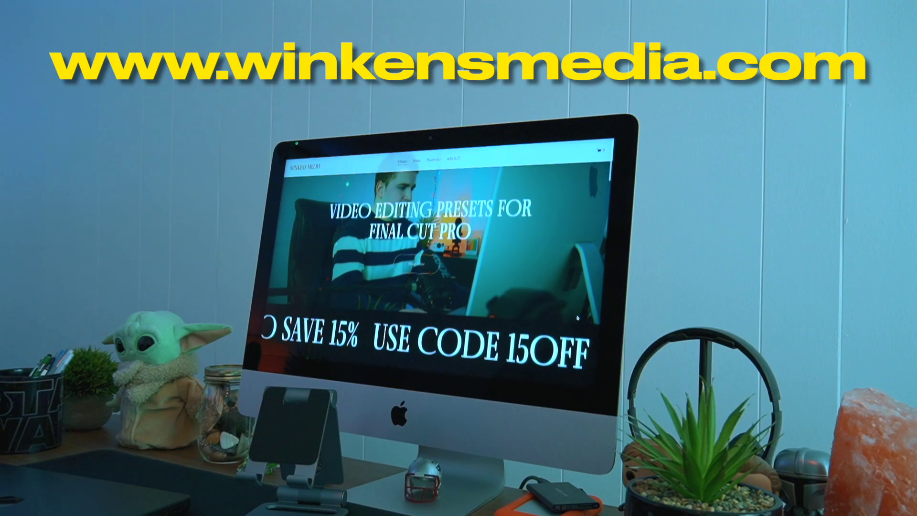
scroll(577, 318, down, 5)
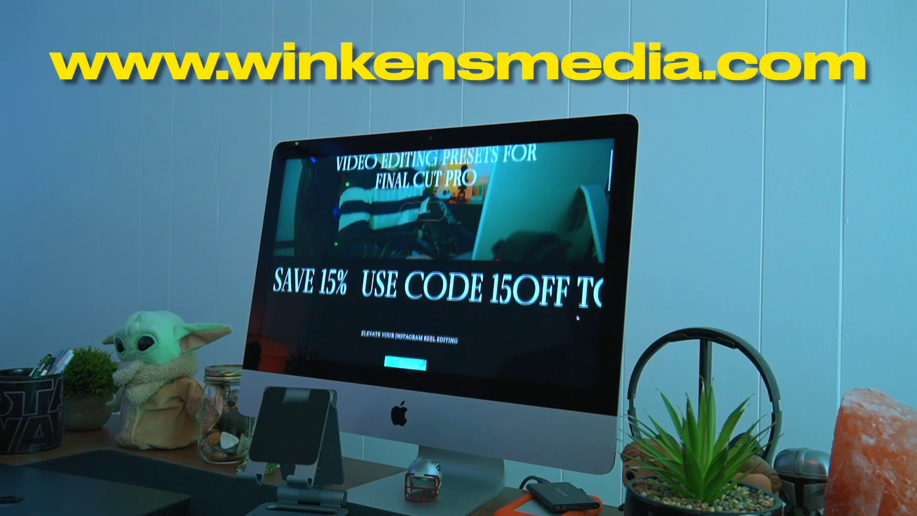
scroll(577, 318, down, 3)
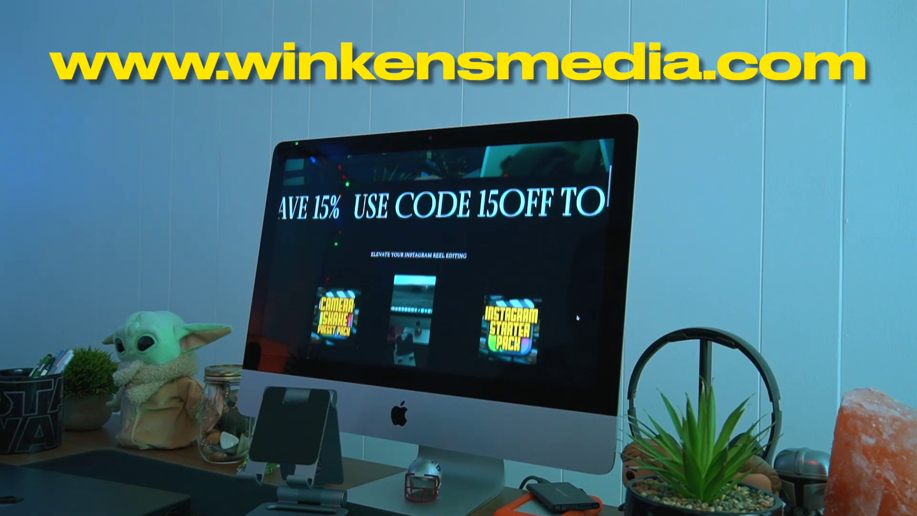
scroll(577, 317, down, 3)
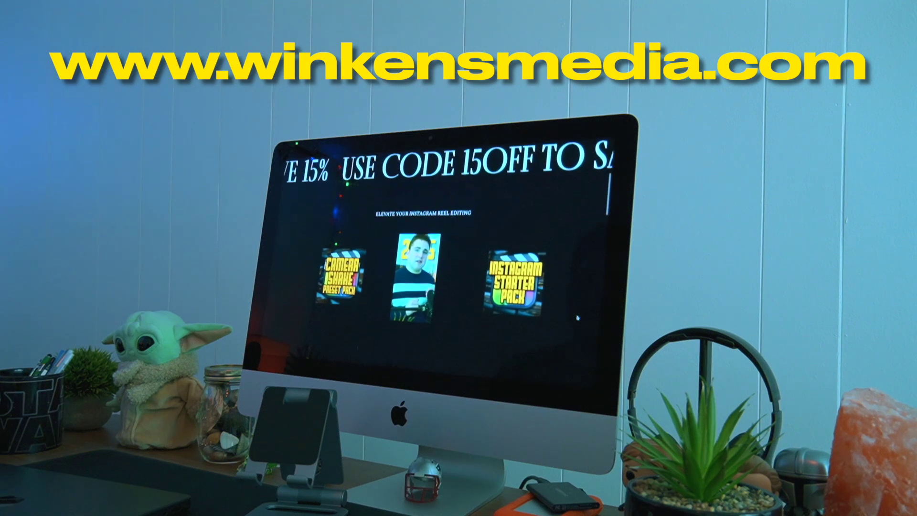
scroll(577, 318, down, 3)
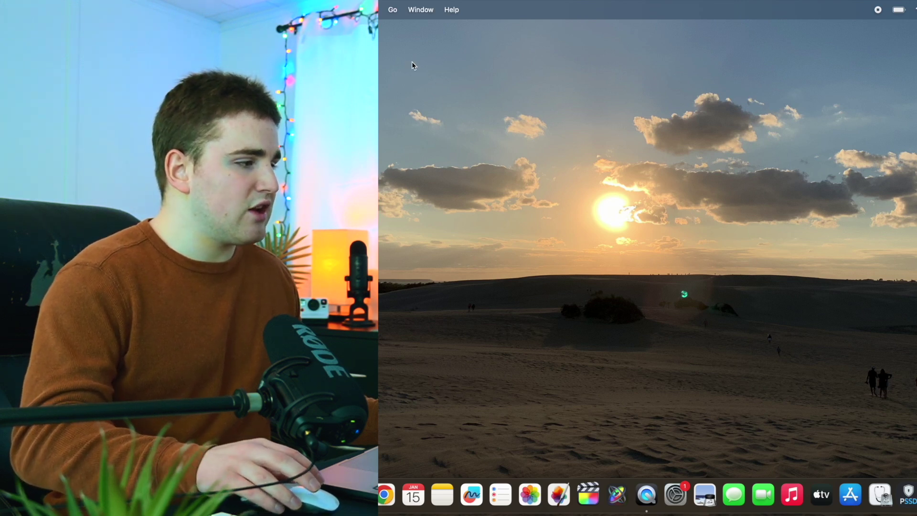
Step: Open the Titles folder inside Movies > Motion Templates in the home folder
click(393, 10)
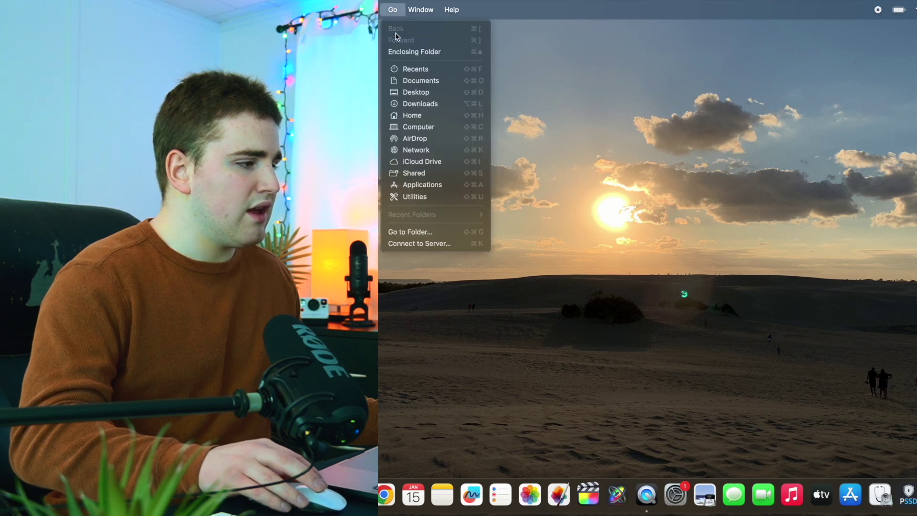
click(411, 115)
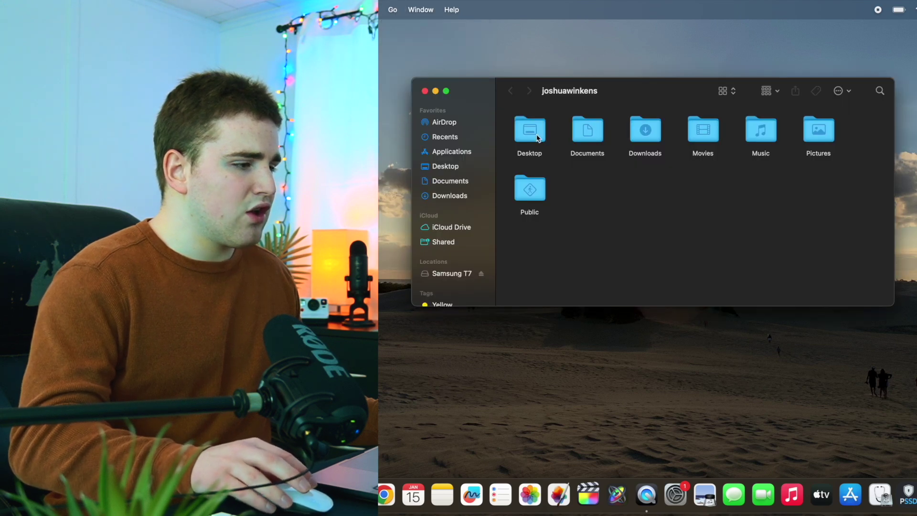
double_click(711, 137)
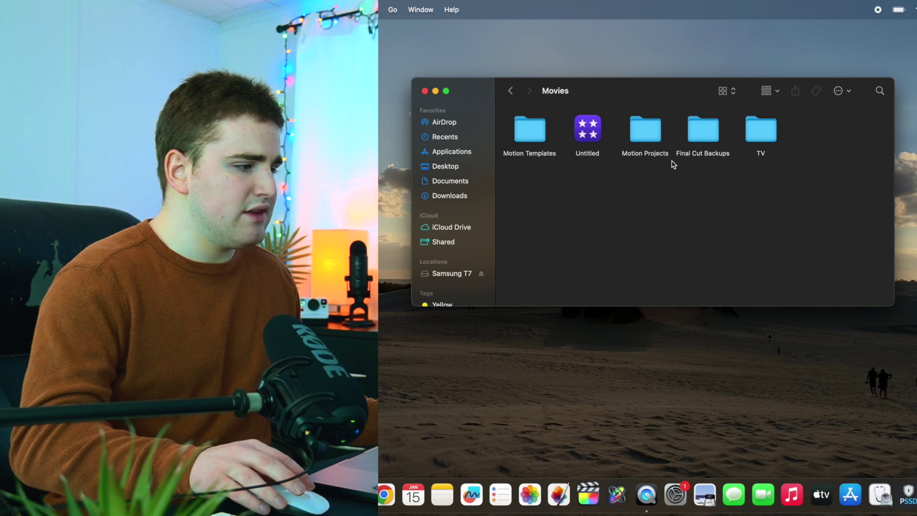
double_click(529, 142)
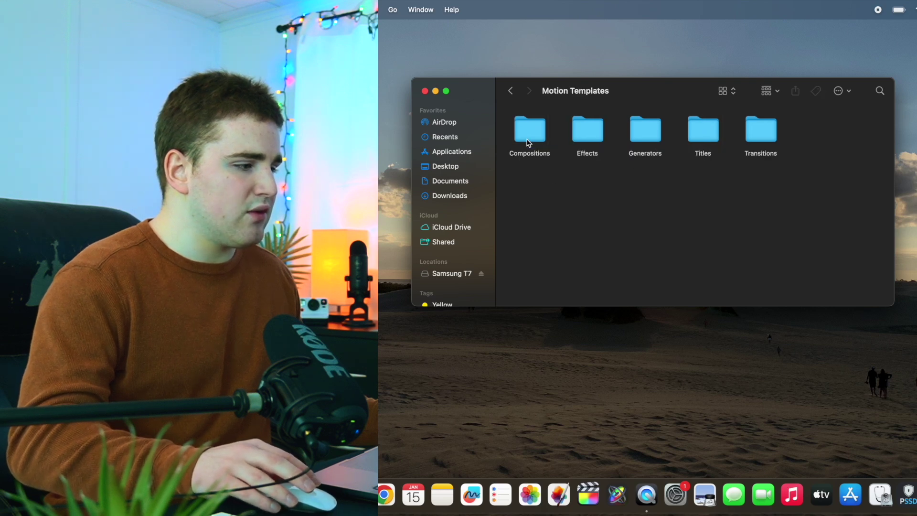
double_click(702, 142)
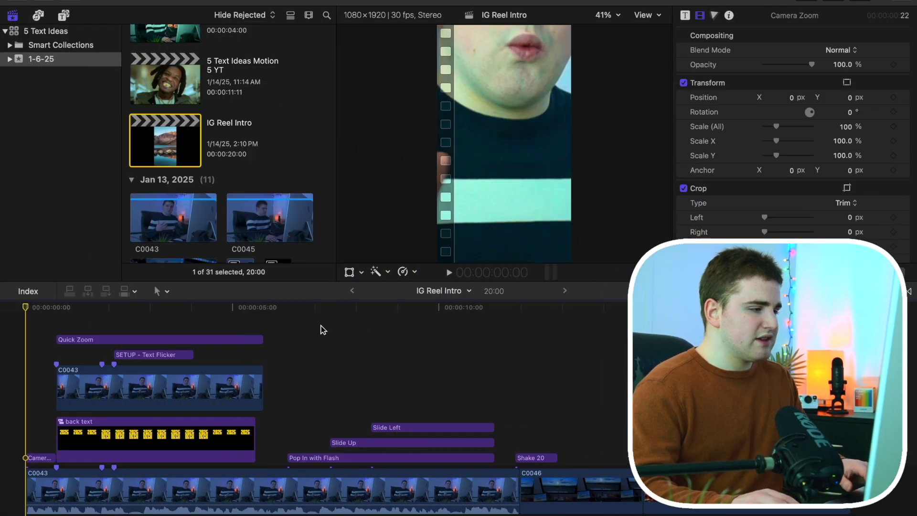
Step: Play the IG Reel Intro project from its beginning to preview the finished title effects
key(space)
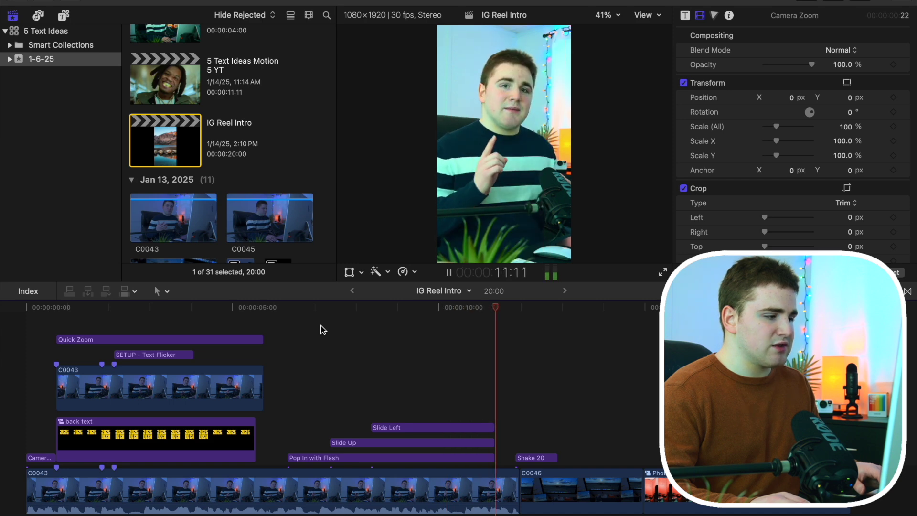
key(space)
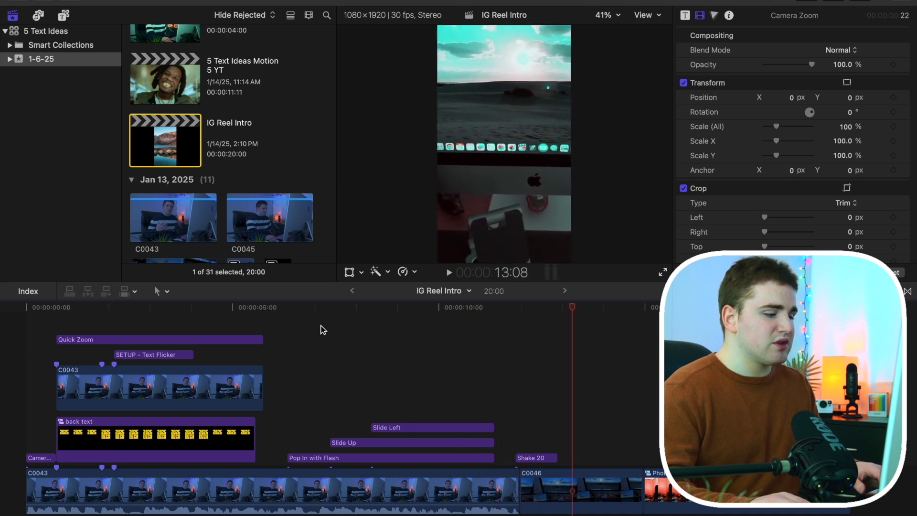
Step: Delete the Pop In with Flash, Slide Up, Slide Left, Shake 20, Camera Zoom, Quick Zoom and Text Flicker titles from the timeline
drag(330, 373, 537, 458)
key(Delete)
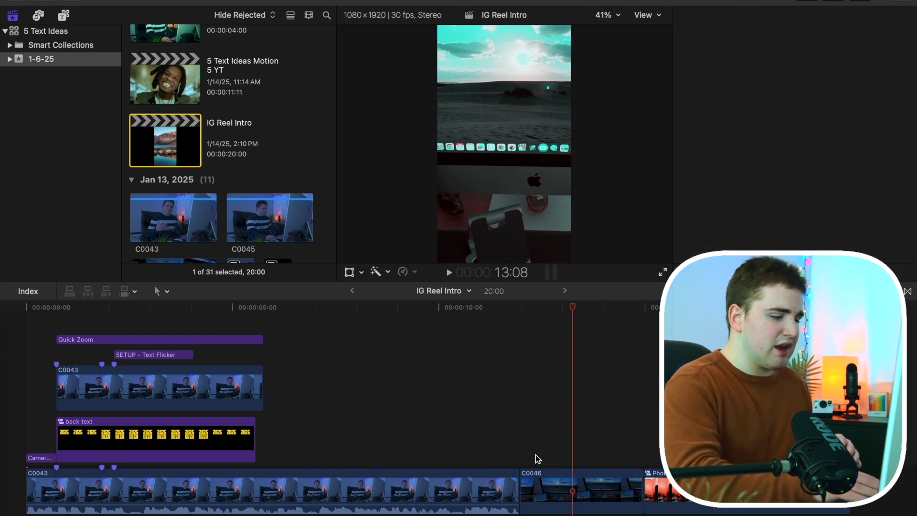
click(44, 462)
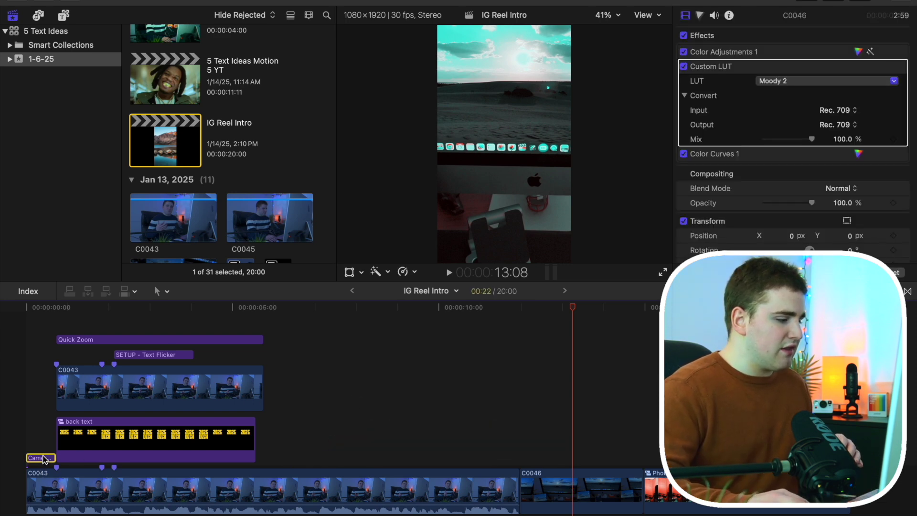
key(Delete)
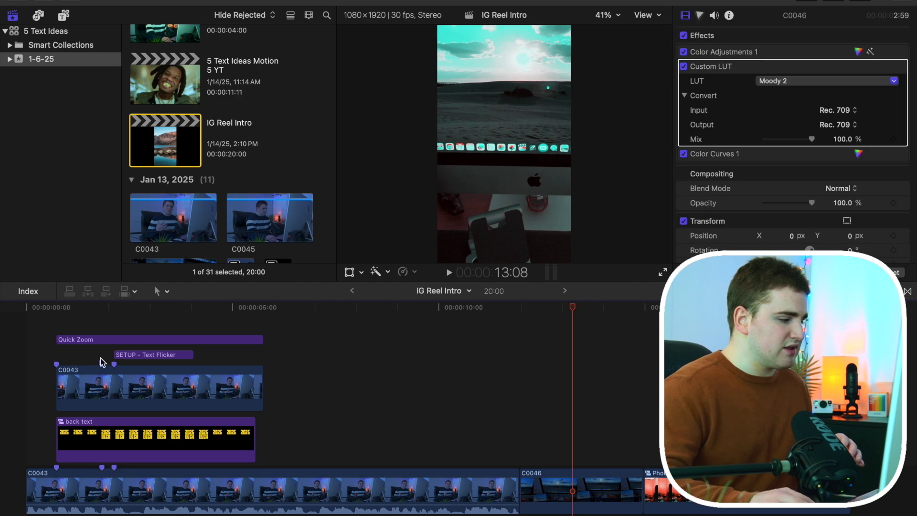
drag(105, 330, 165, 354)
key(Delete)
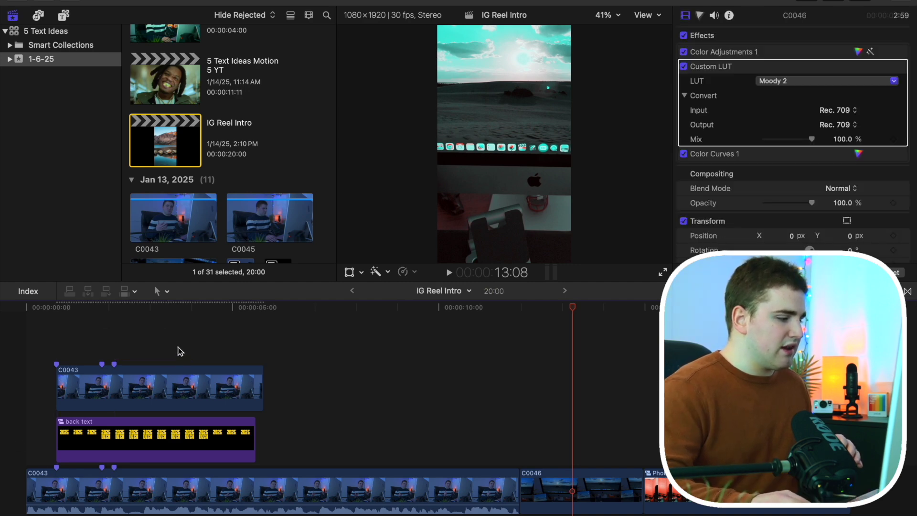
Step: Examine the intro's opening section and the point where the connected back text begins
click(178, 351)
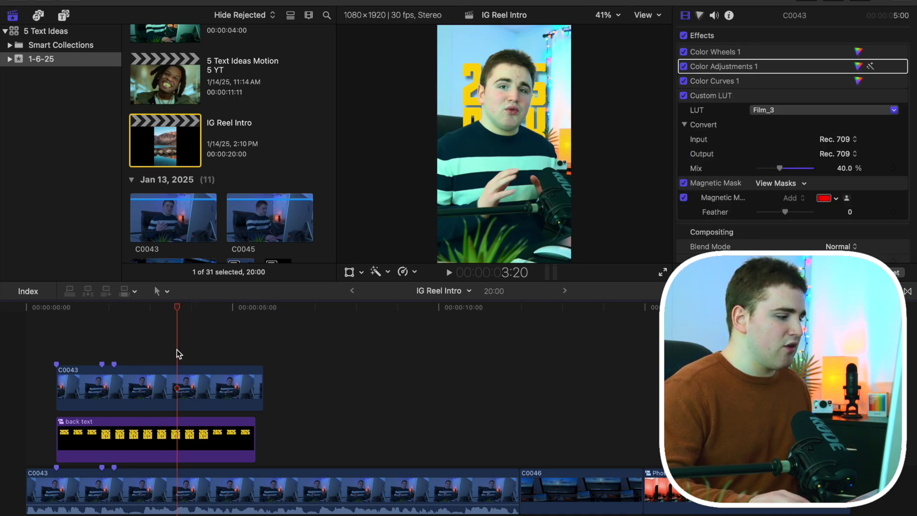
drag(178, 309, 29, 319)
key(Down)
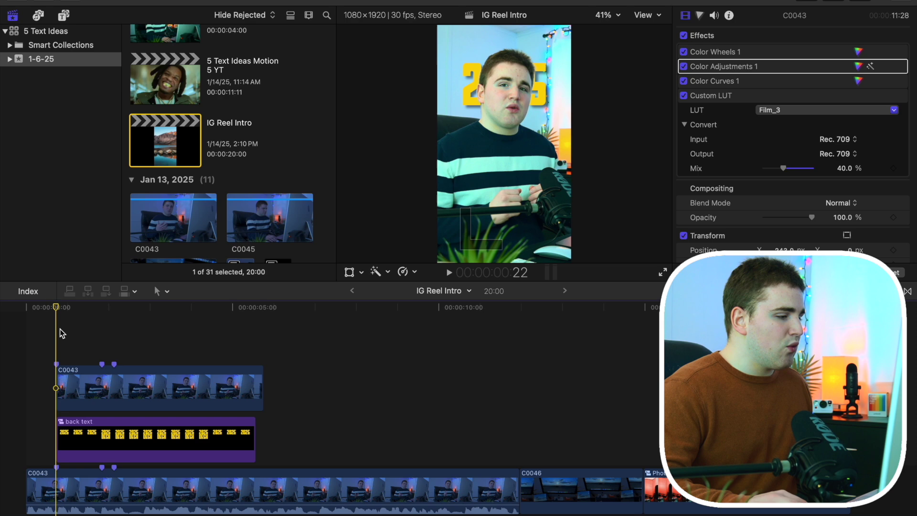
click(317, 378)
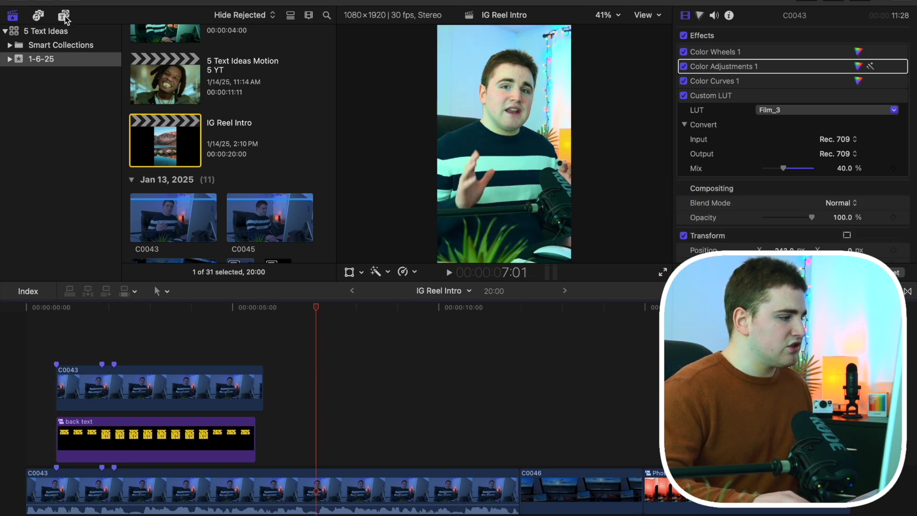
Step: Add the Camera Zoom title from the IG Starter Pack above the clips at the very start of the timeline
click(64, 17)
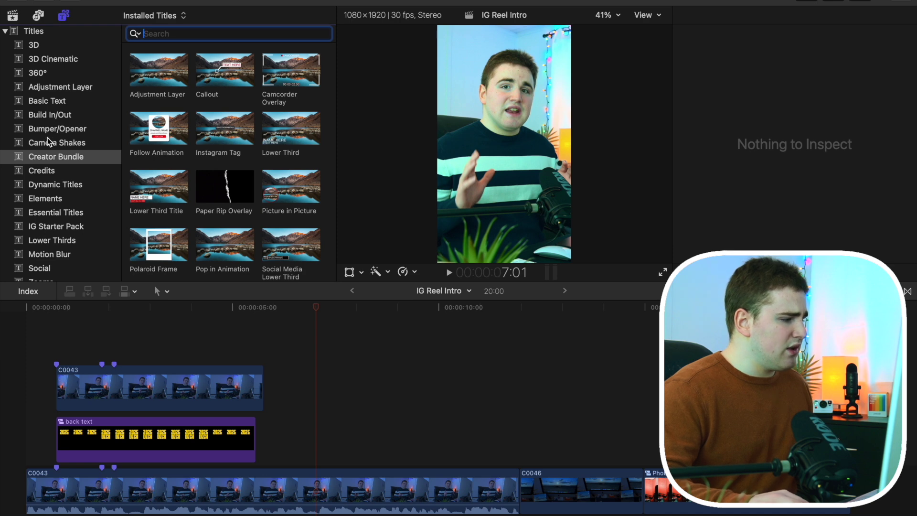
click(49, 229)
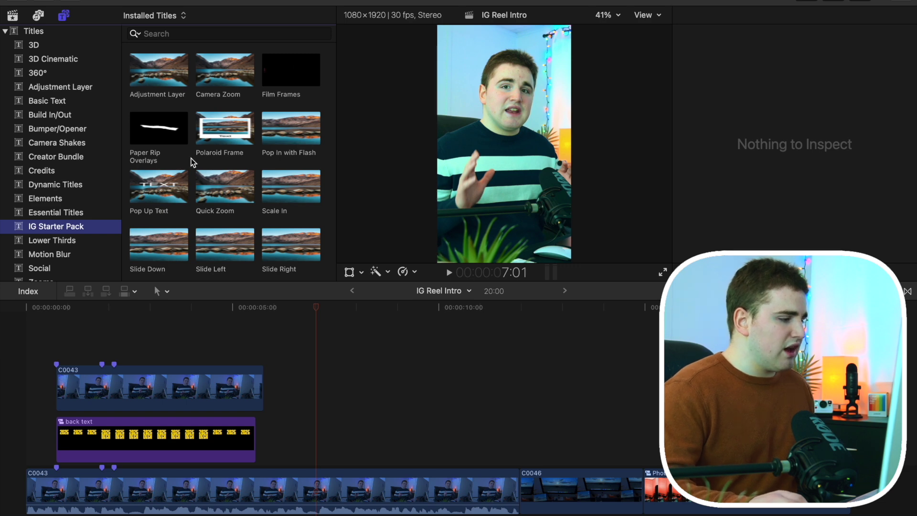
scroll(191, 162, down, 1)
scroll(192, 163, down, 5)
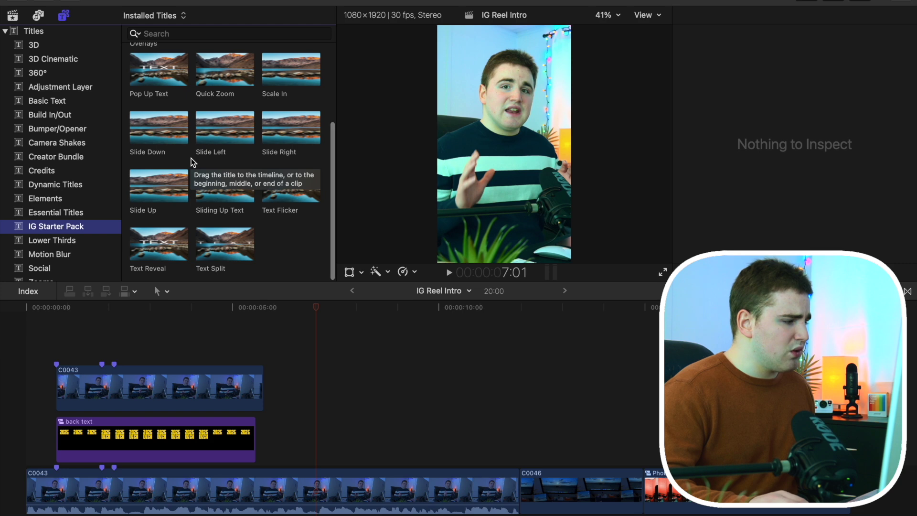
scroll(192, 162, up, 6)
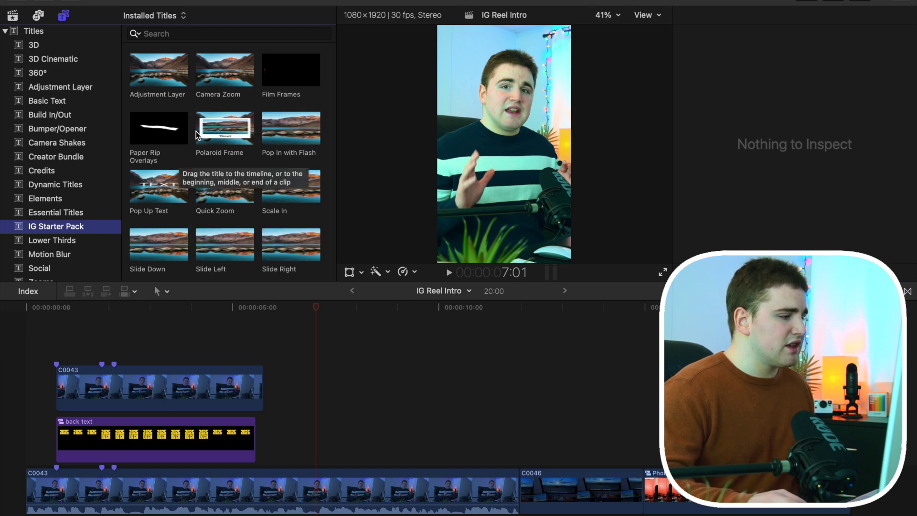
drag(218, 81, 5, 342)
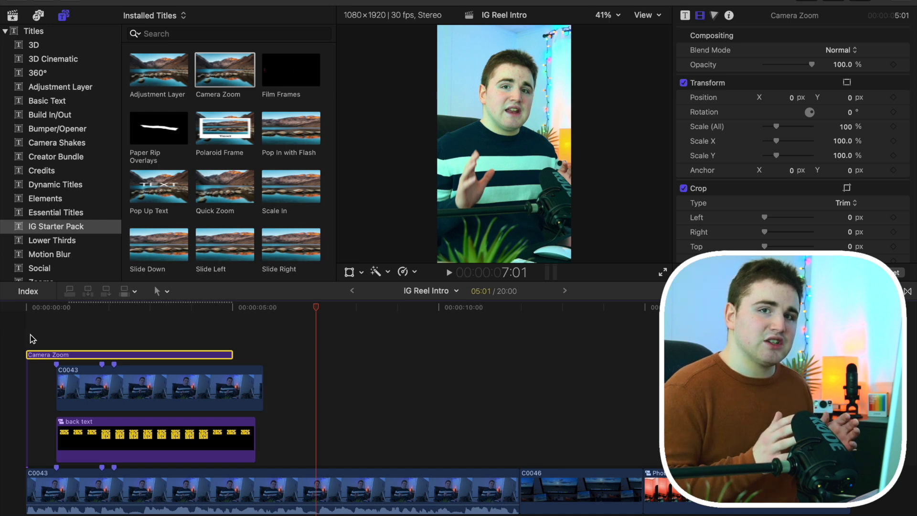
Step: Trim the end of the Camera Zoom title to 22 frames, where the back text clip begins
click(24, 332)
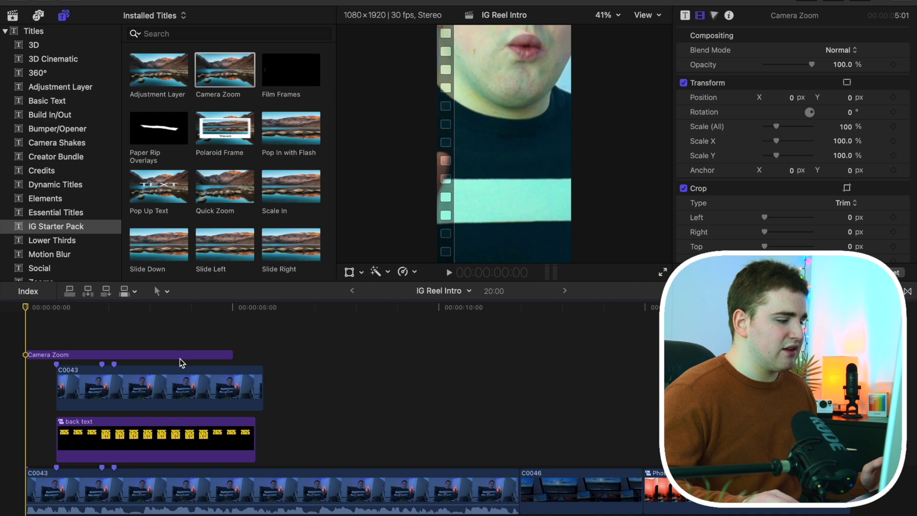
click(56, 343)
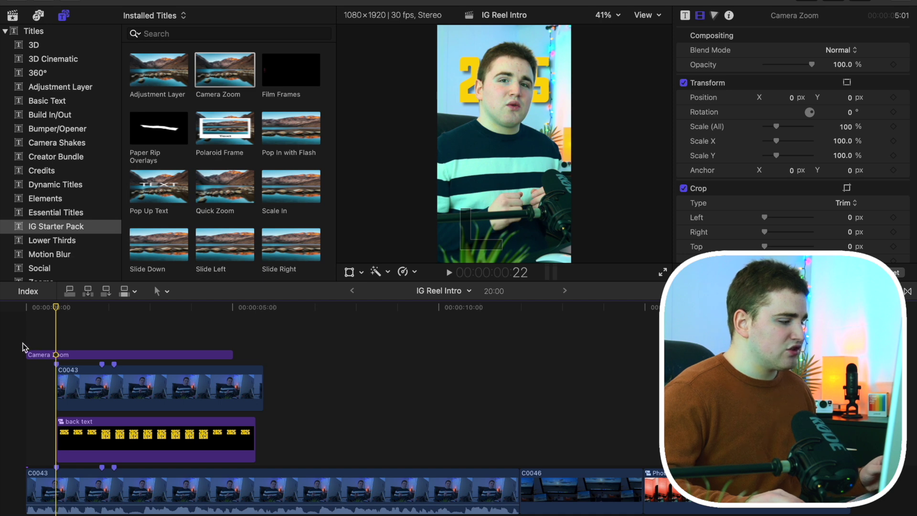
click(23, 344)
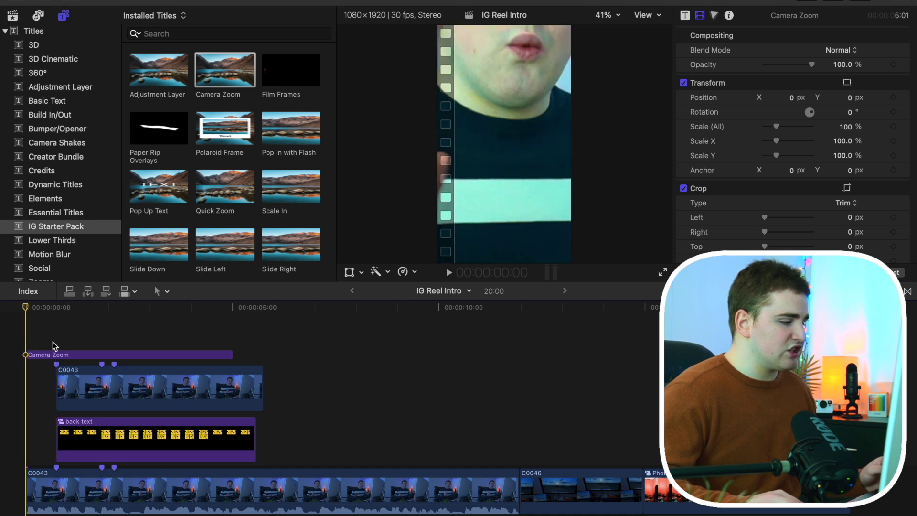
click(56, 348)
click(59, 356)
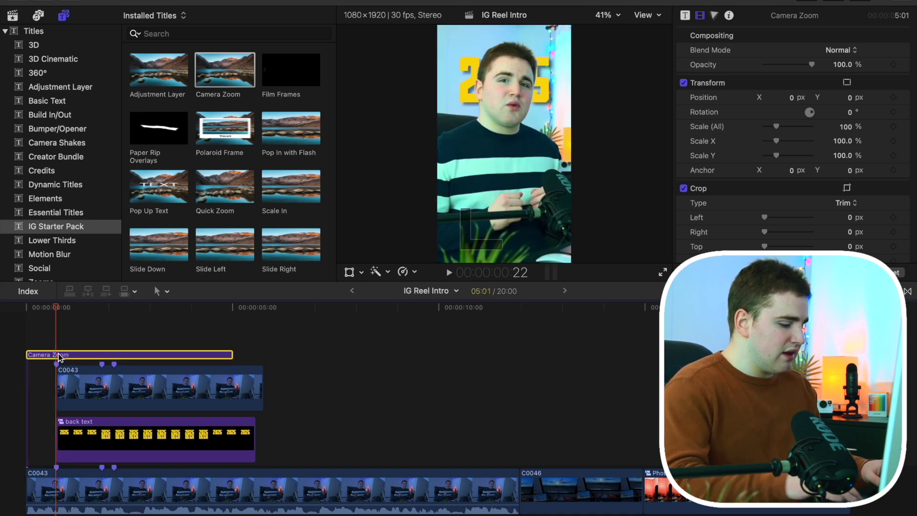
key(alt+bracketright)
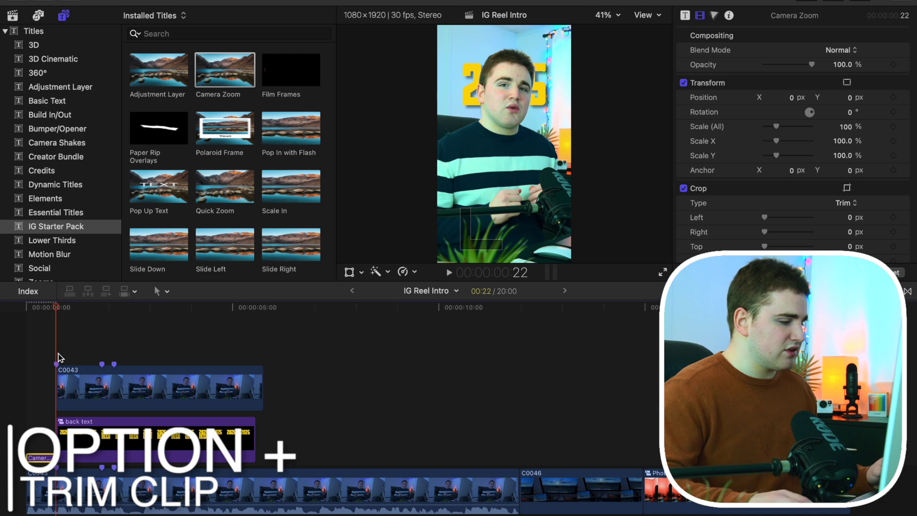
Step: Turn off Build Out for the trimmed Camera Zoom title, leaving Build In enabled
click(40, 366)
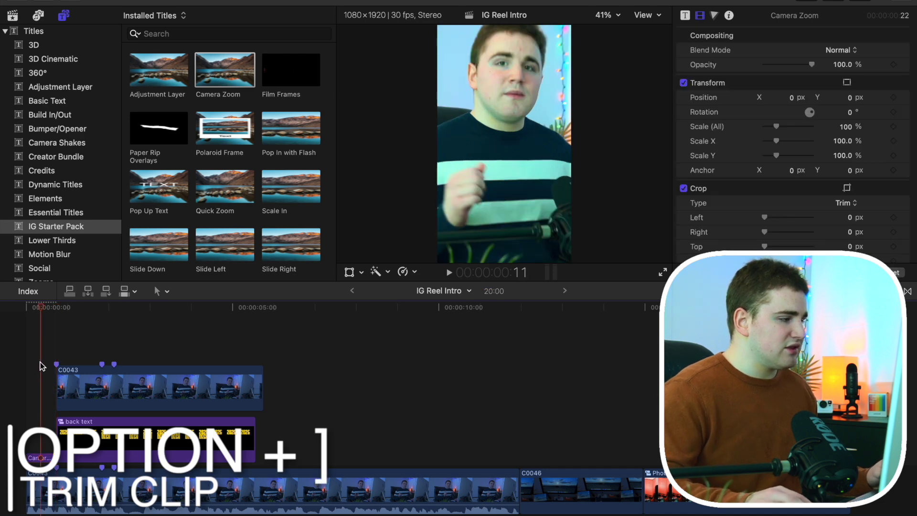
click(25, 367)
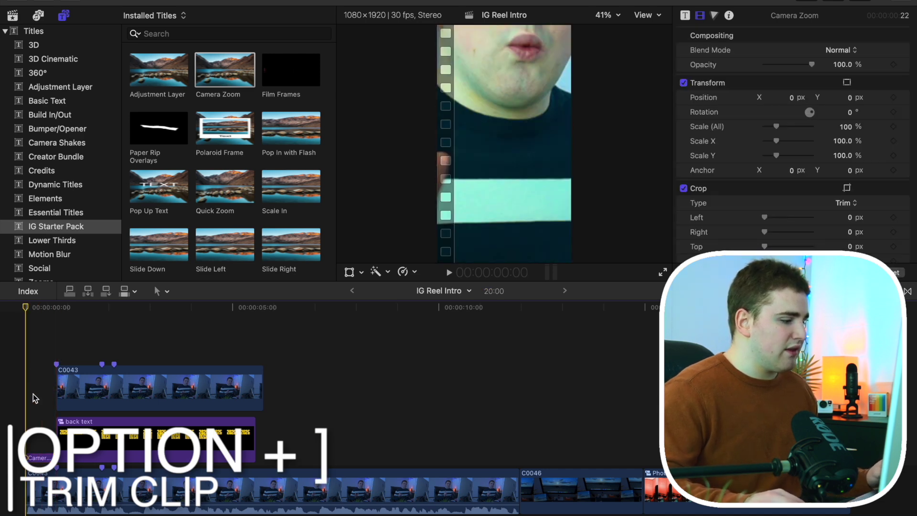
click(38, 459)
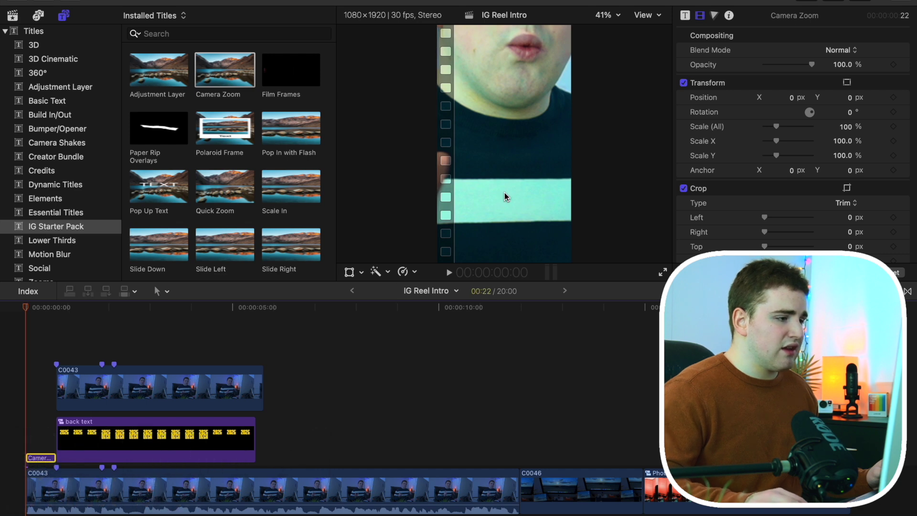
click(685, 16)
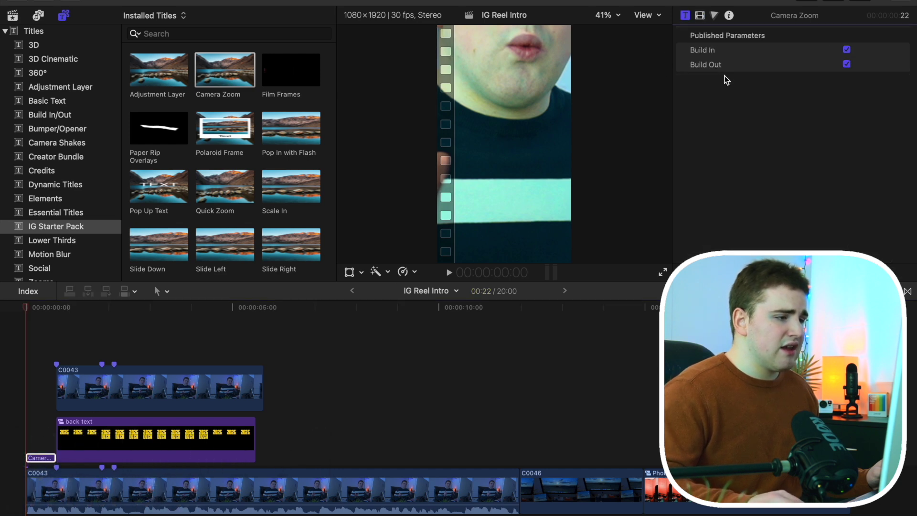
click(848, 65)
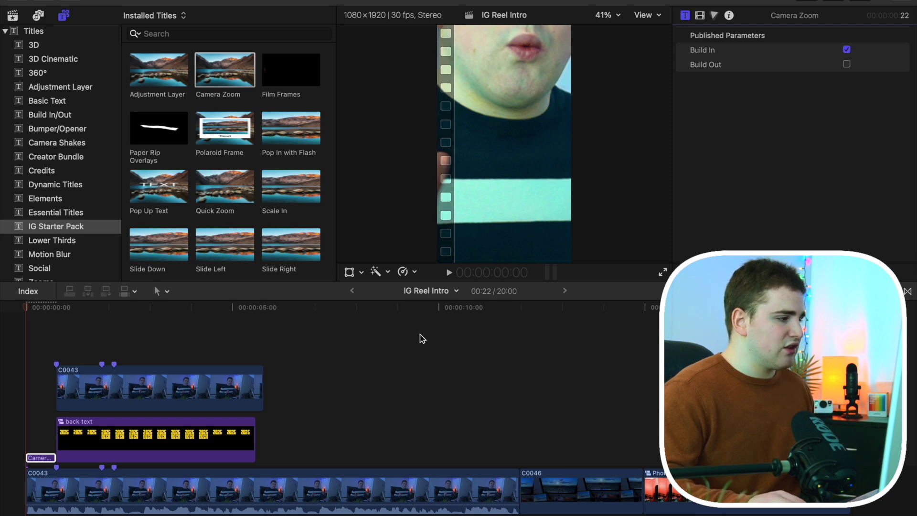
Step: Play the timeline from the start to preview the Camera Zoom opening
click(318, 359)
click(25, 353)
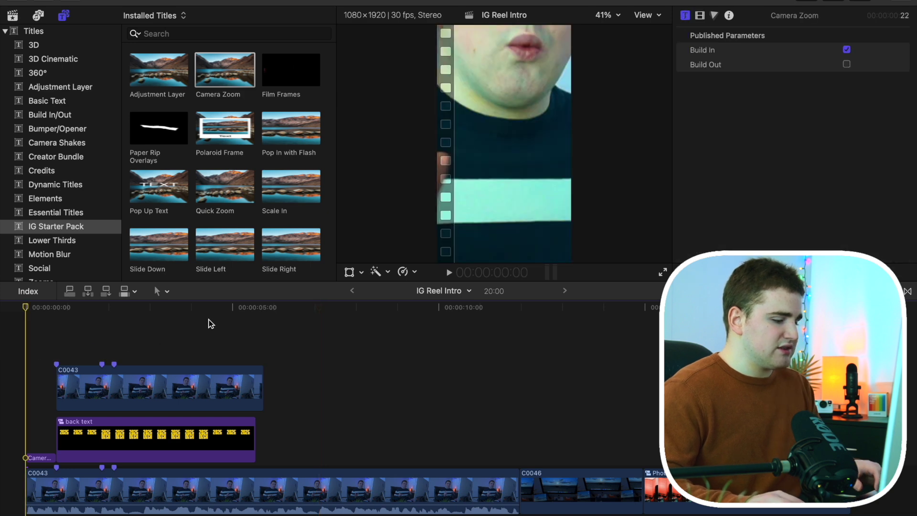
key(space)
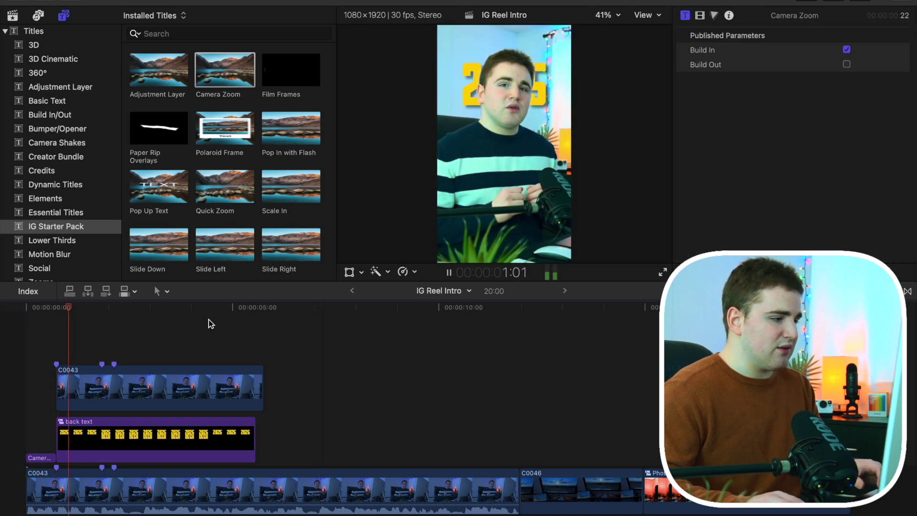
Step: Replay the opening from the start of the timeline to check the Camera Zoom effect
key(space)
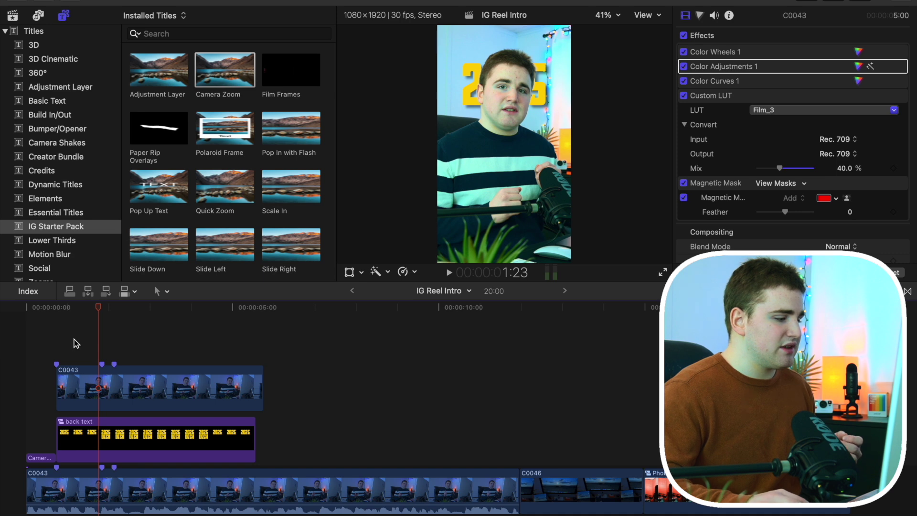
click(22, 345)
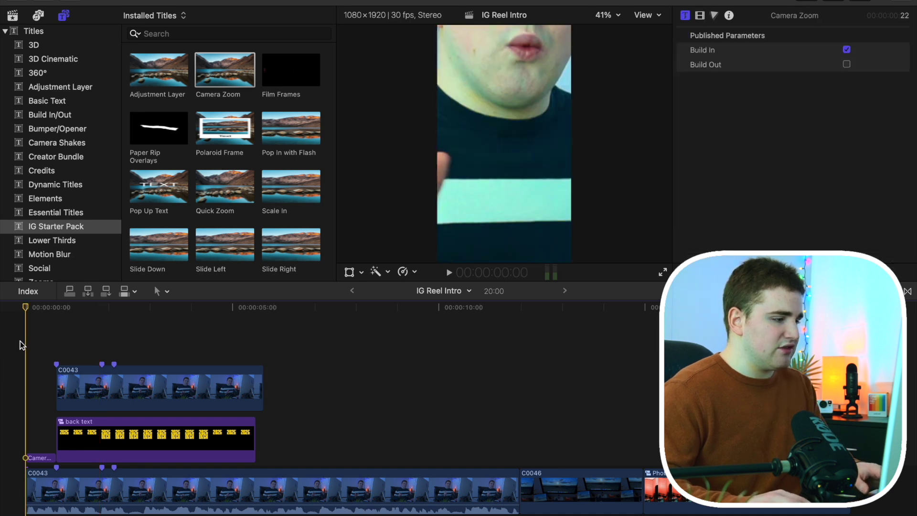
key(space)
key(space)
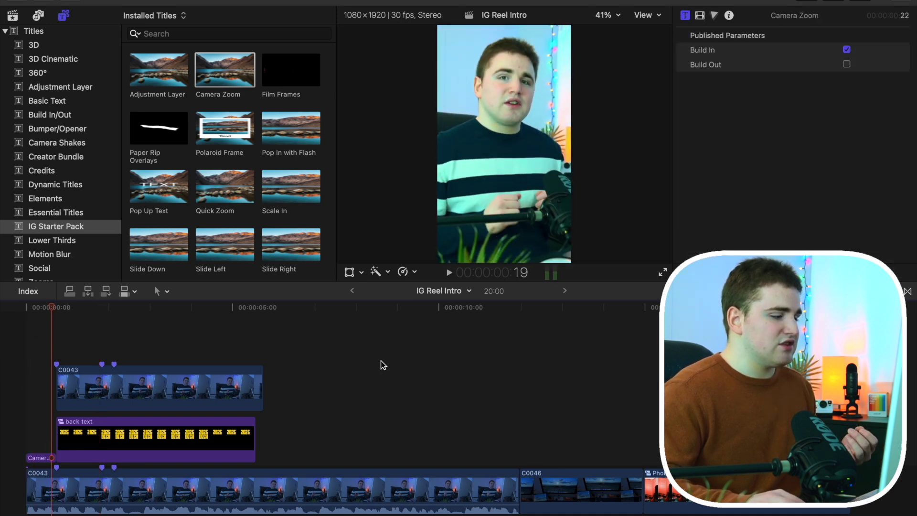
Step: Add the Quick Zoom title above the connected C0043 clip, aligned with its start, and preview the timeline from the beginning
click(406, 363)
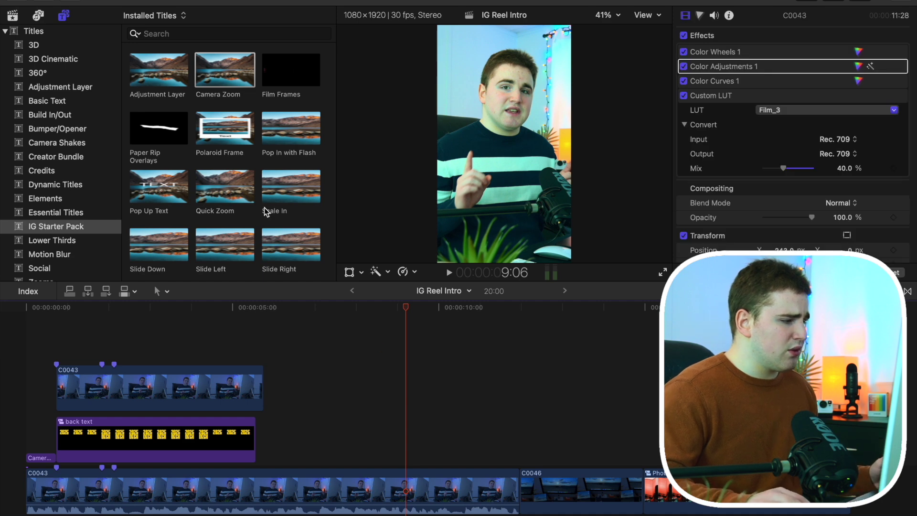
drag(219, 193, 57, 336)
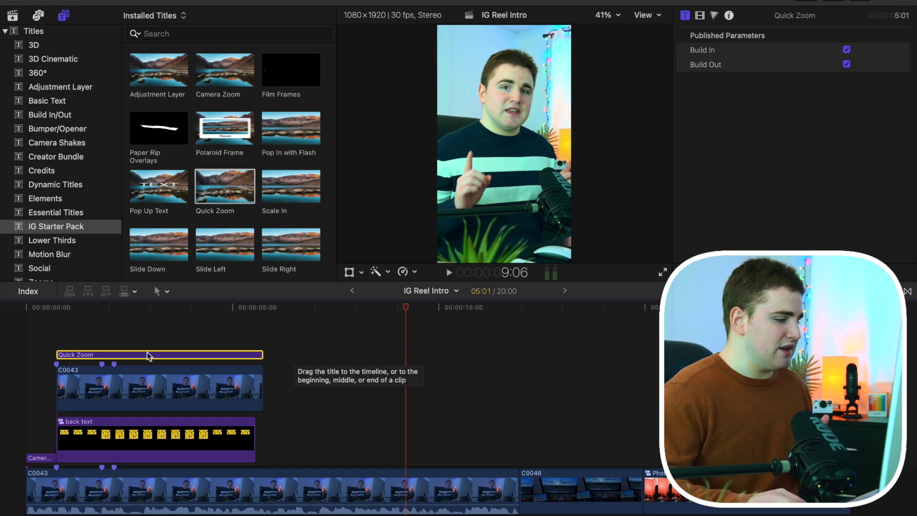
click(27, 358)
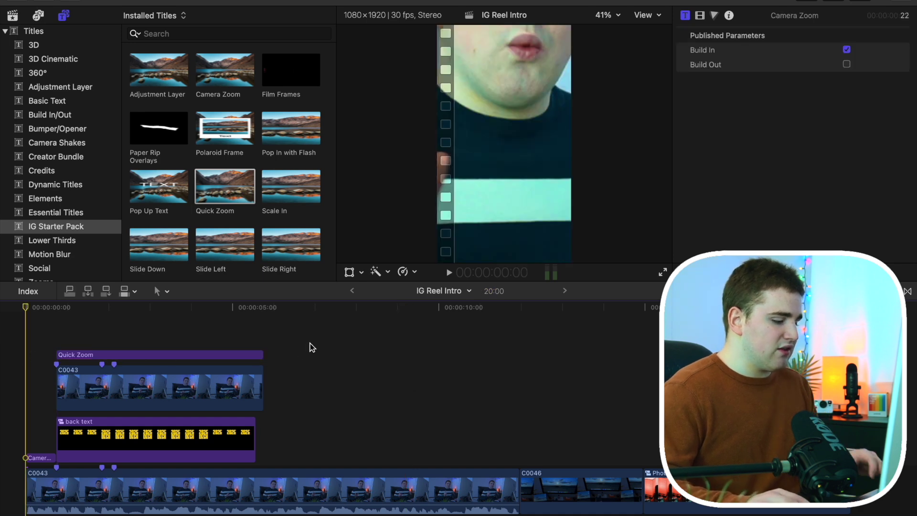
key(space)
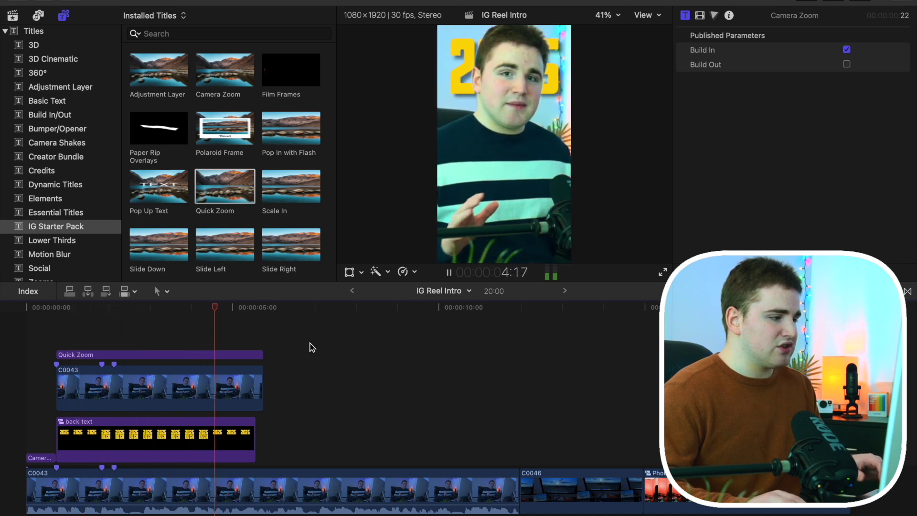
key(space)
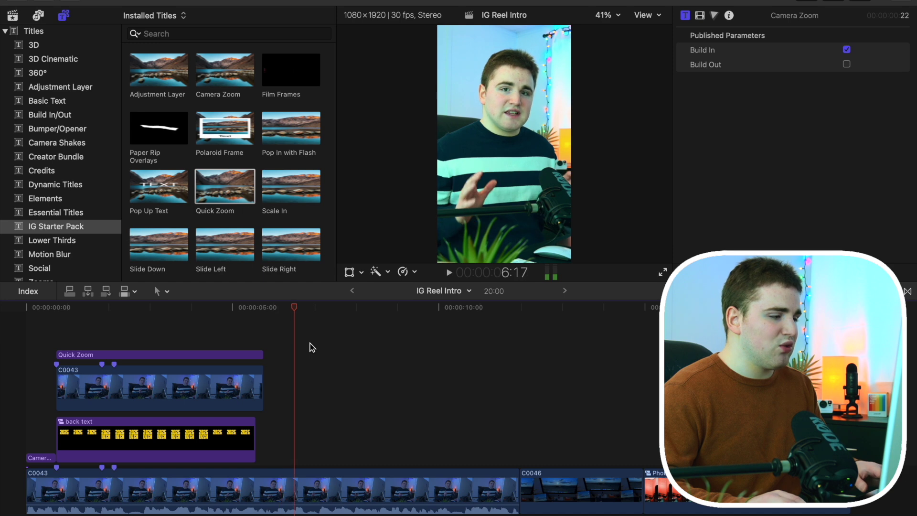
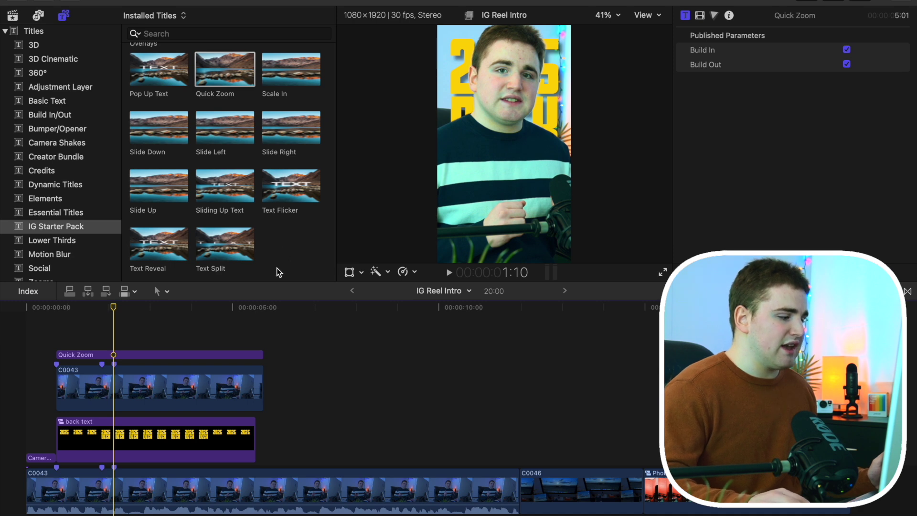
Step: Add the Text Flicker title above the connected C0043 clip at its last marker and trim it to 2:12
drag(288, 197, 115, 359)
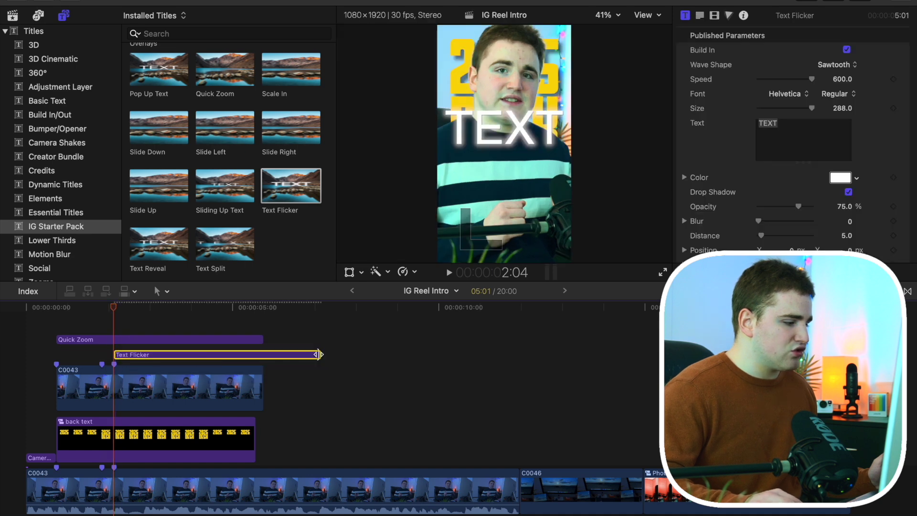
drag(318, 354, 210, 354)
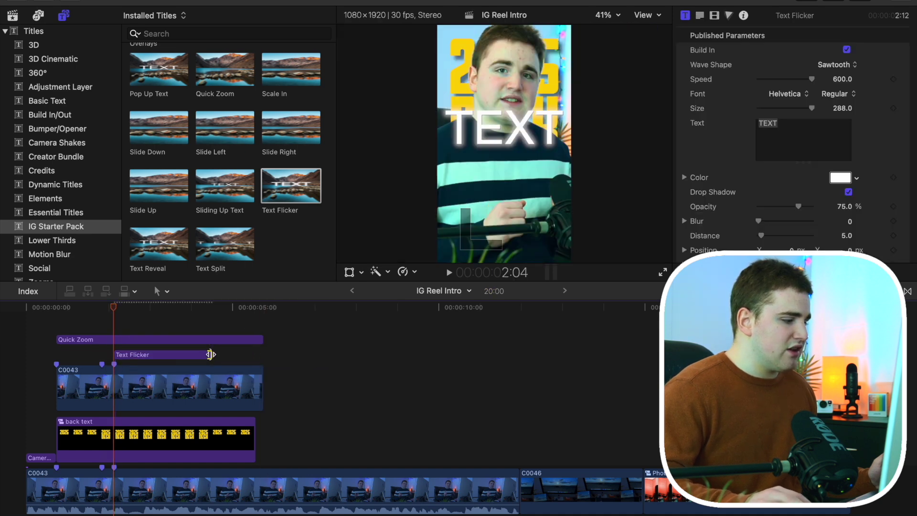
Step: Replace the Text Flicker title's placeholder text with SETUP
click(165, 325)
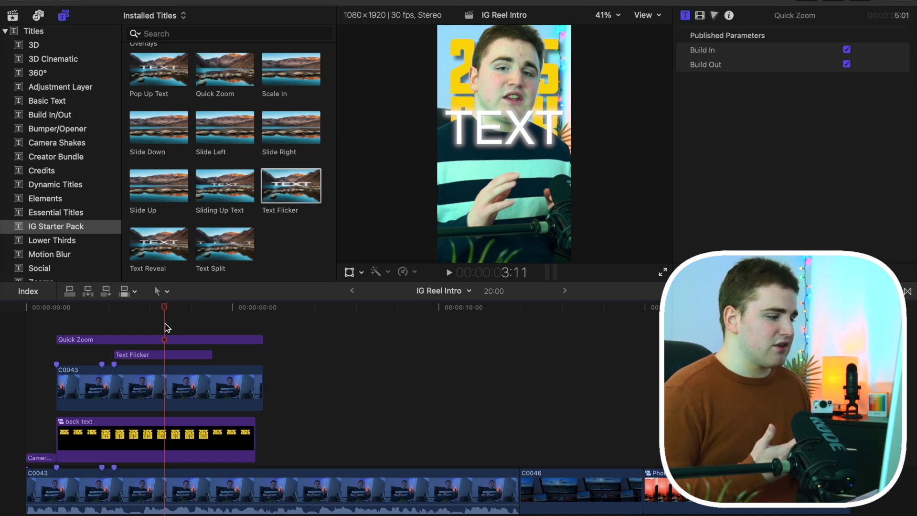
click(164, 355)
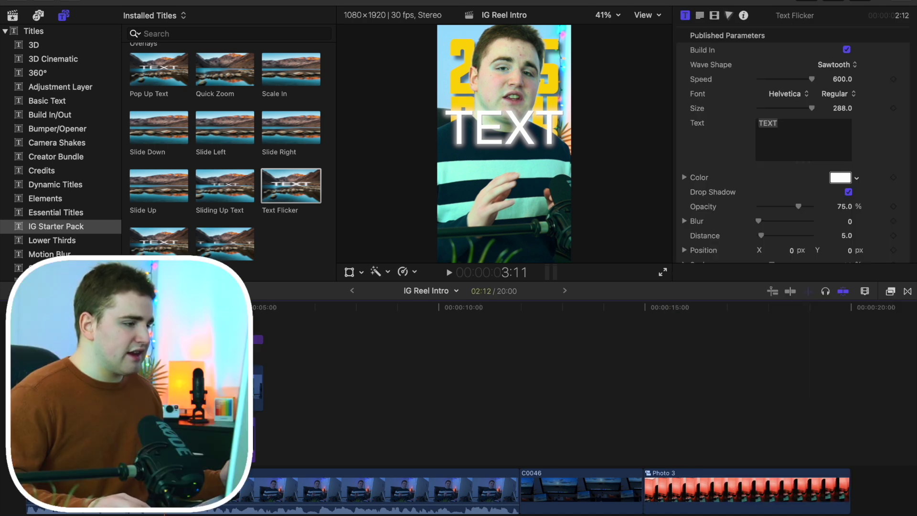
click(792, 122)
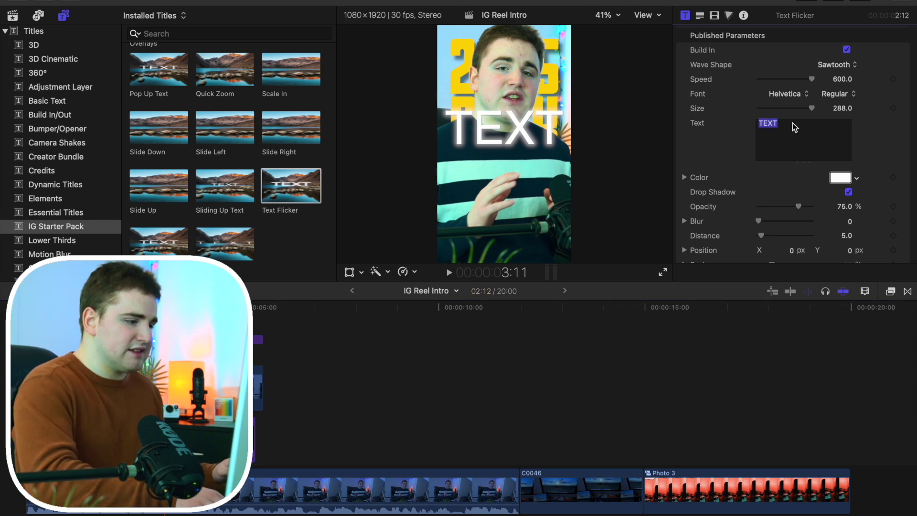
key(BackSpace)
text(S)
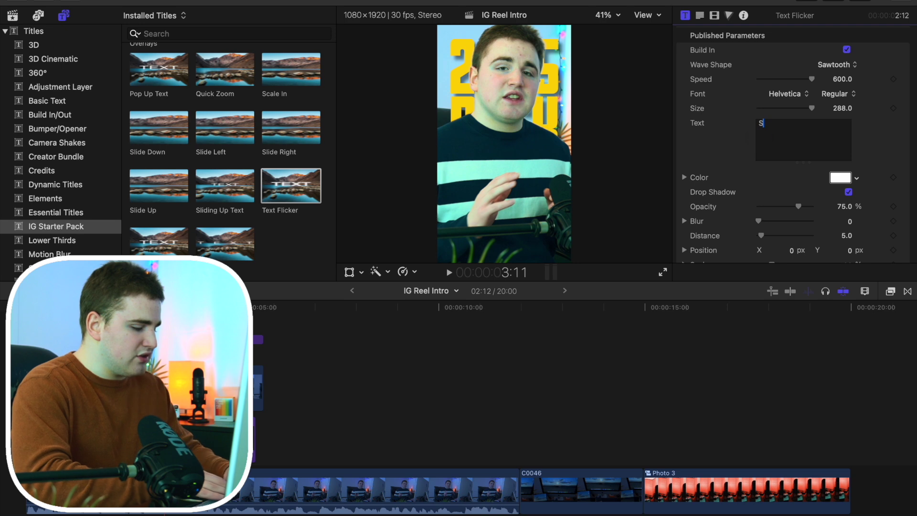
text(ETUP)
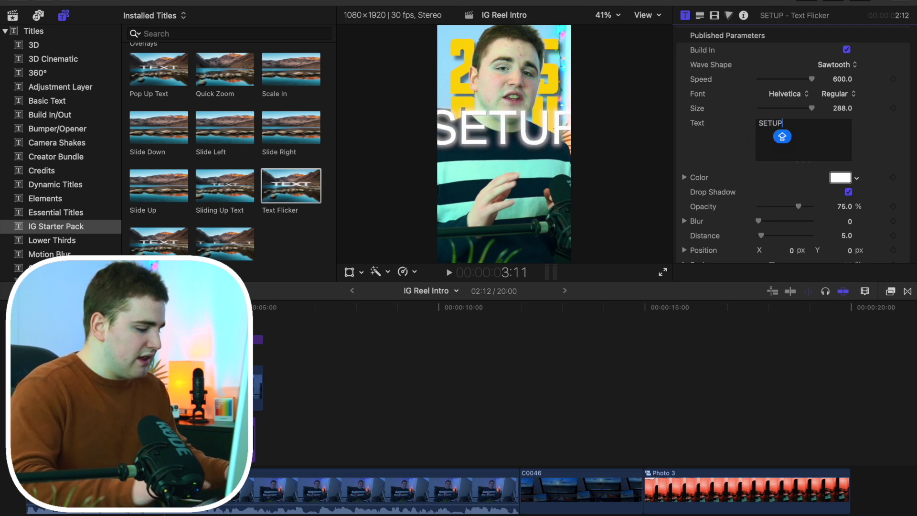
Step: Change the SETUP title's font to Flatbush
click(793, 98)
scroll(790, 96, up, 15)
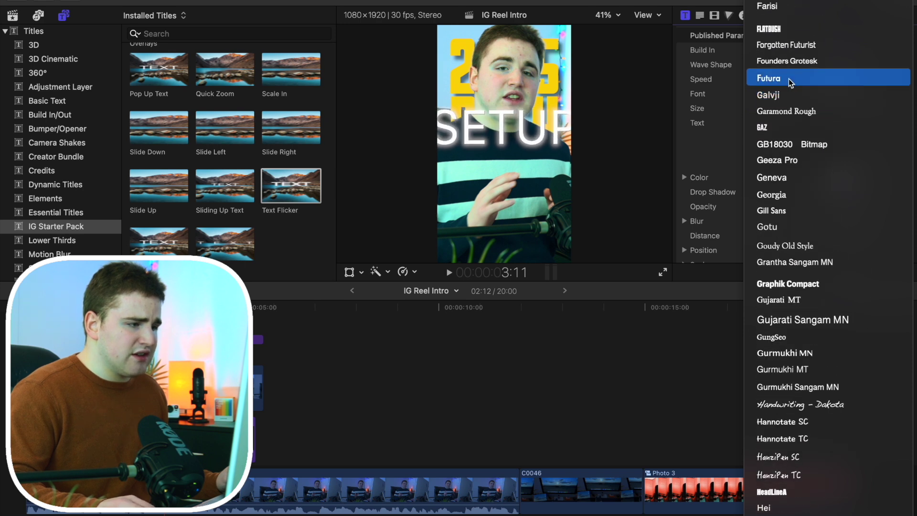
click(778, 29)
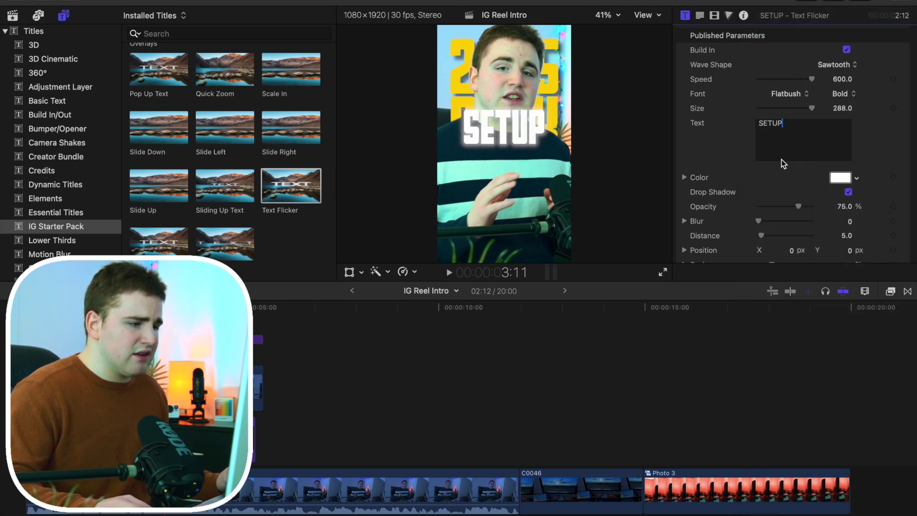
Step: Set both the fill colour and the outline colour of the SETUP title to yellow
click(858, 178)
click(810, 204)
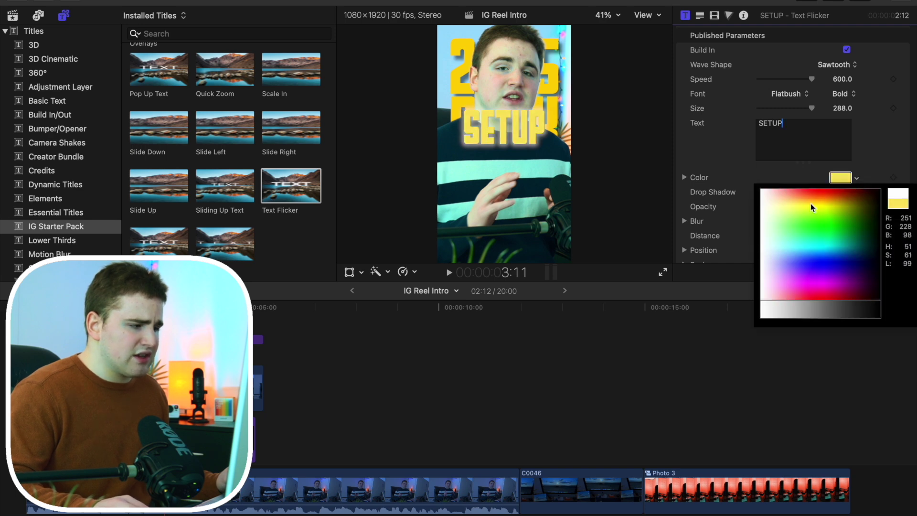
click(763, 182)
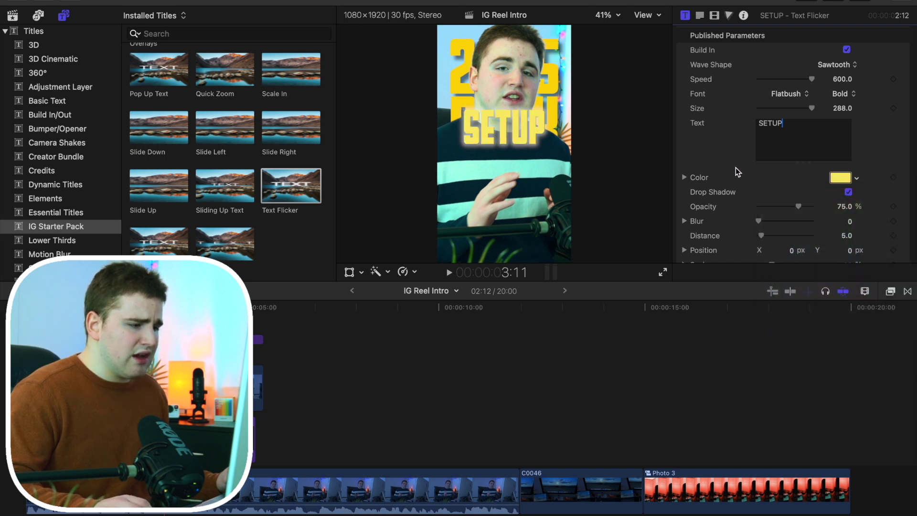
scroll(737, 171, down, 3)
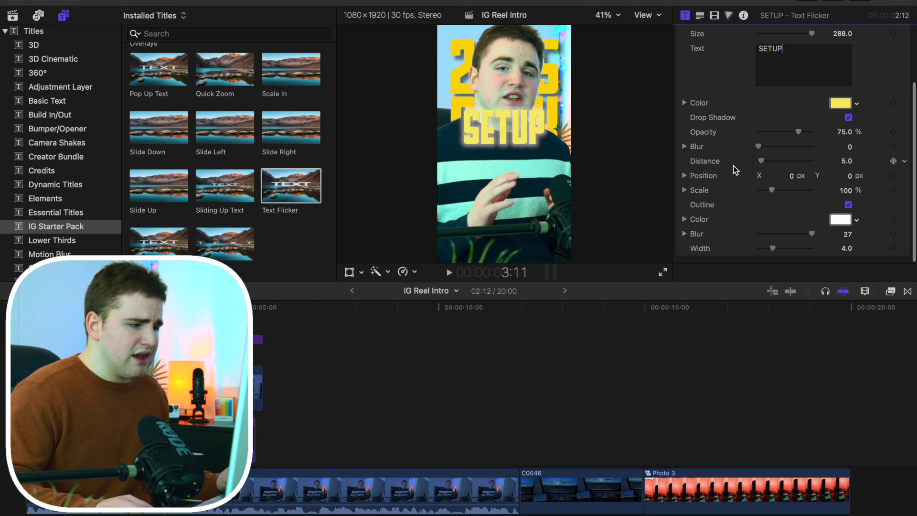
click(860, 224)
click(815, 246)
click(759, 203)
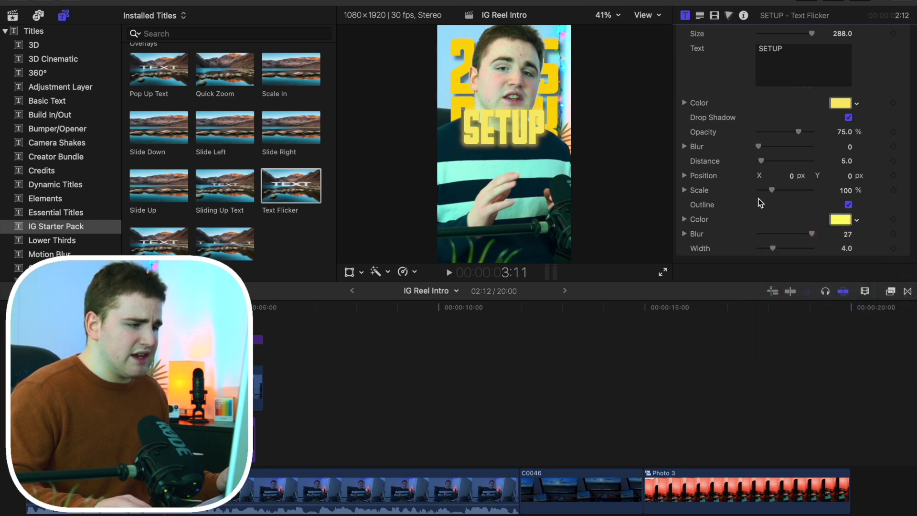
Step: Enlarge the SETUP title to size 373 and lower it to a Y position of -15.3 px
scroll(760, 199, up, 5)
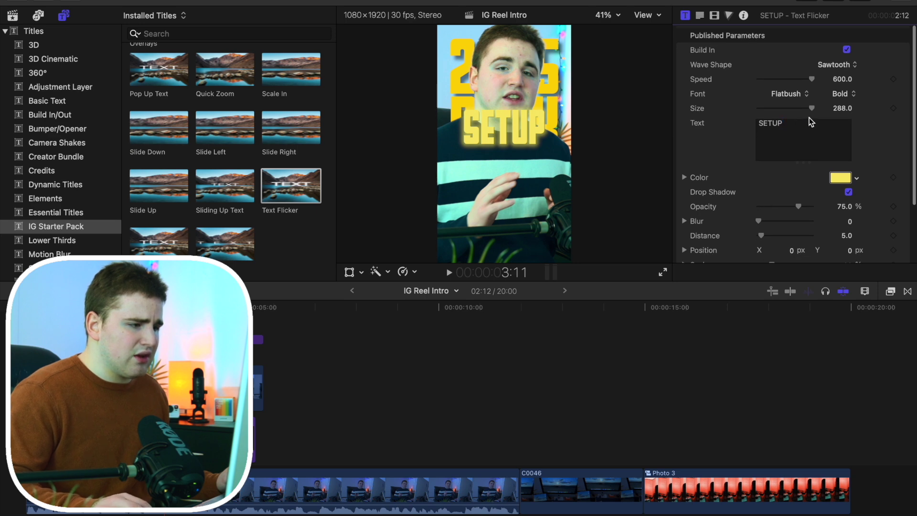
click(759, 158)
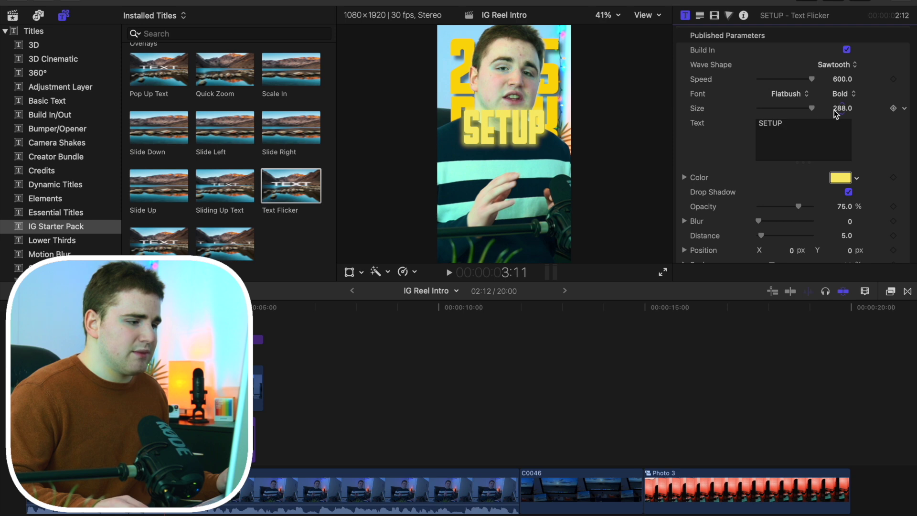
drag(842, 108, 842, 108)
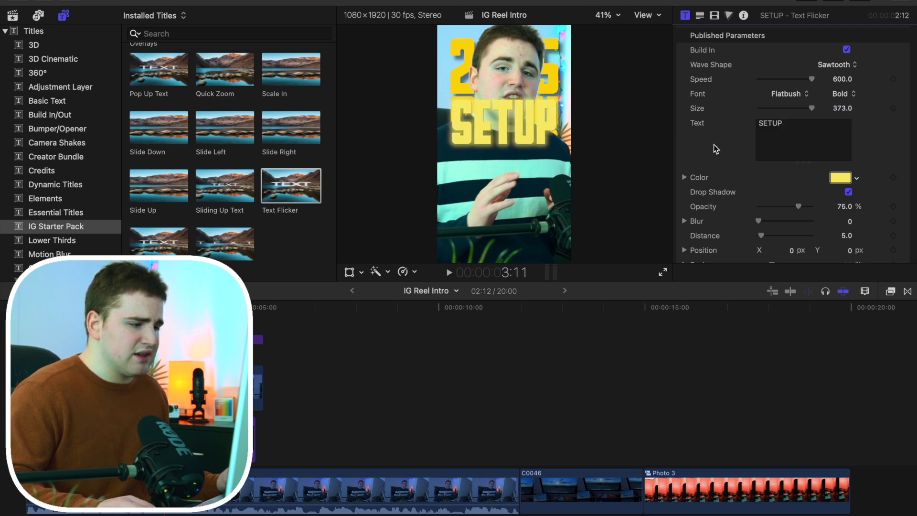
scroll(707, 145, down, 5)
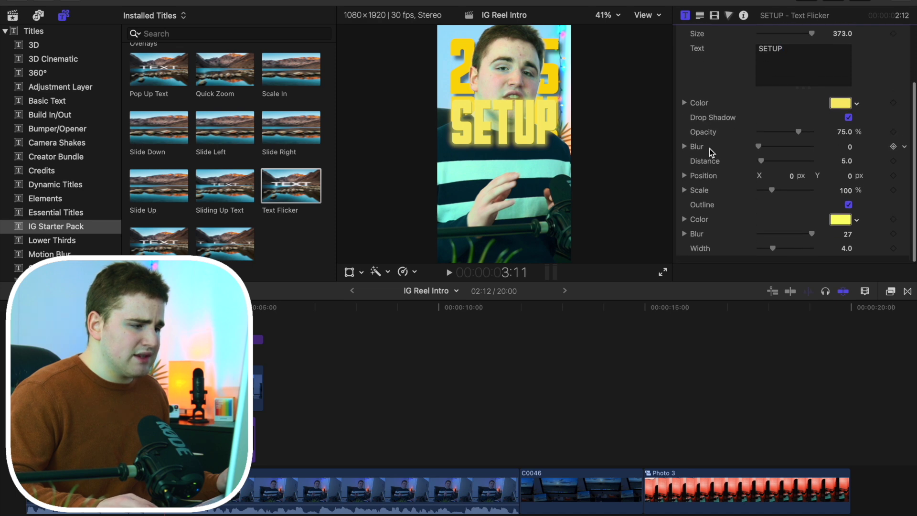
drag(850, 178, 850, 177)
scroll(741, 136, up, 3)
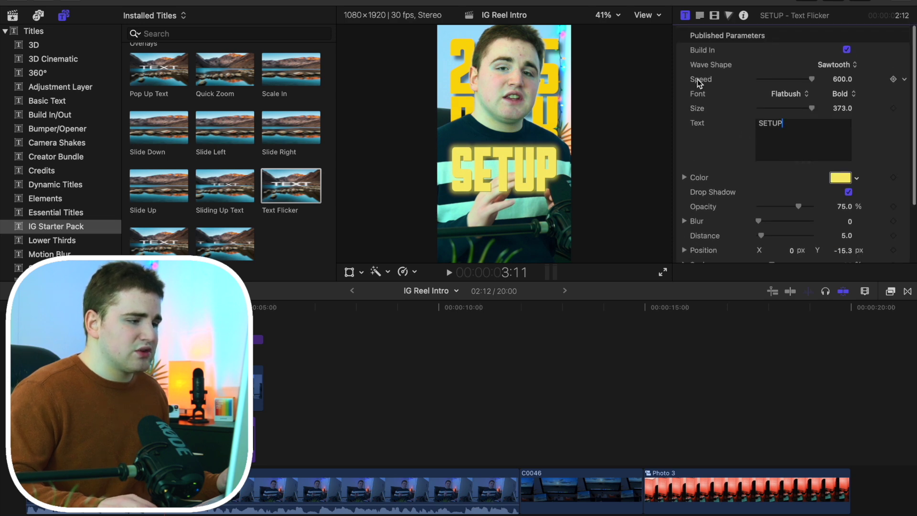
Step: Set the flicker speed of the SETUP title to 800
click(842, 79)
text(800)
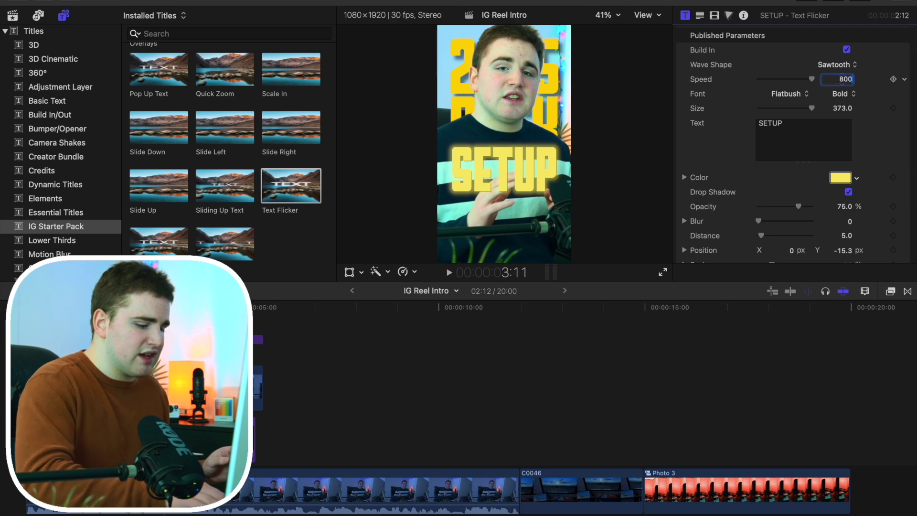
key(Return)
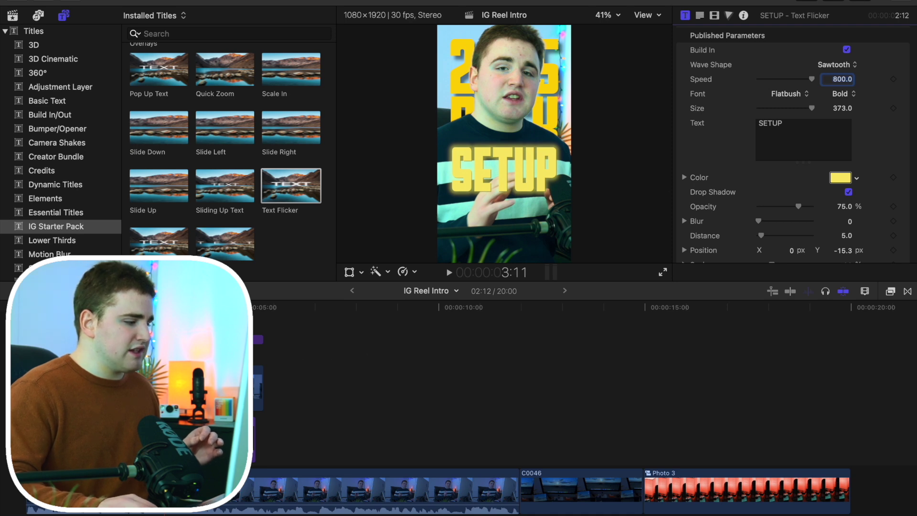
Step: Play the timeline from the start to preview the flickering SETUP title
click(27, 348)
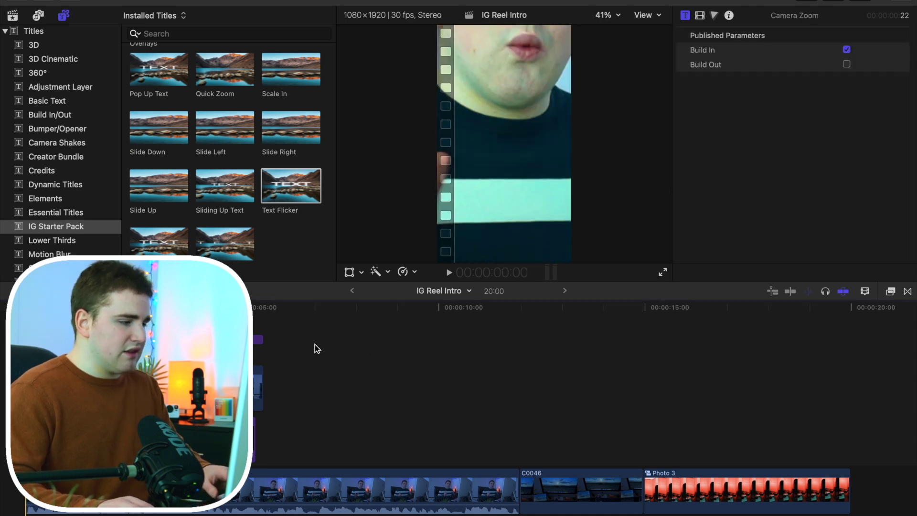
key(space)
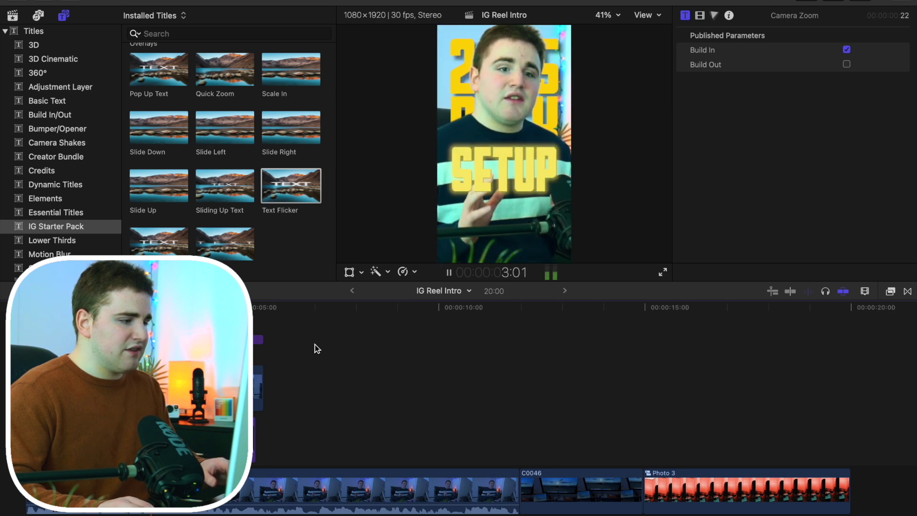
key(space)
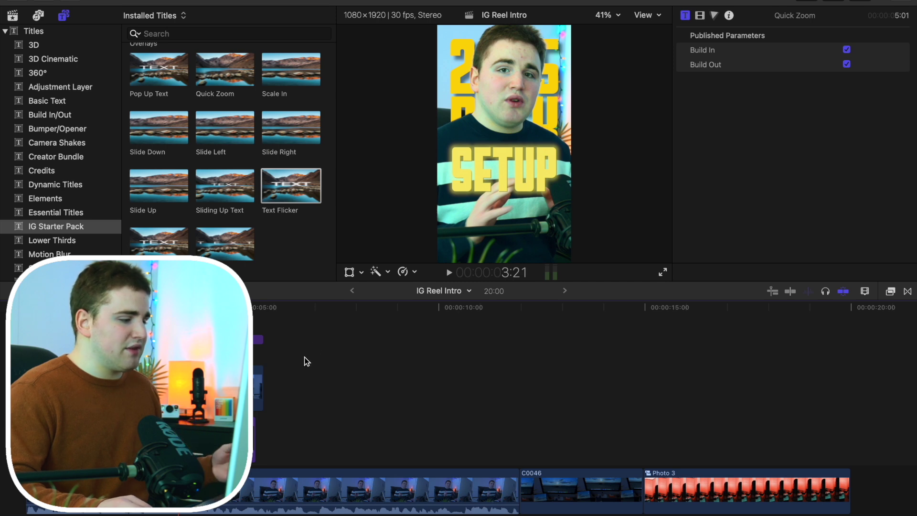
Step: Add the Sliding Up Text title above the main C0043 clip at about 6:22 and play from just before it to preview
click(304, 358)
drag(223, 191, 310, 406)
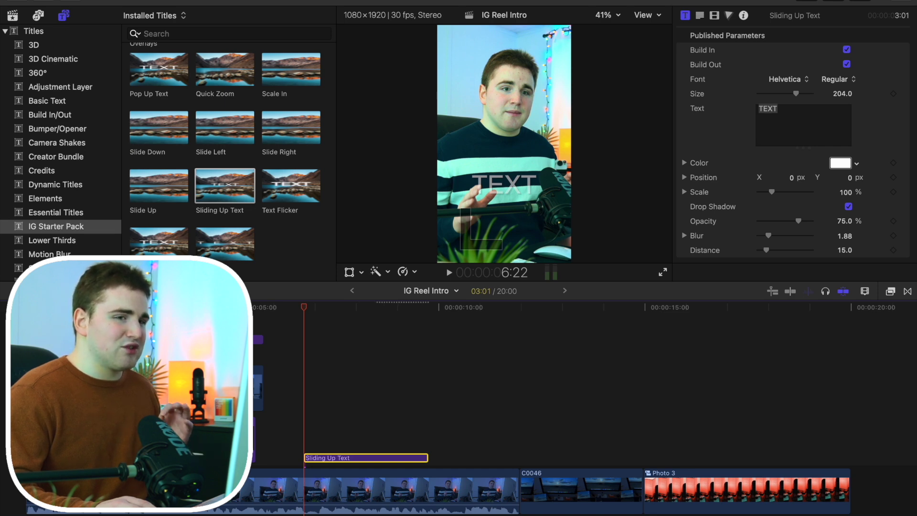
click(278, 330)
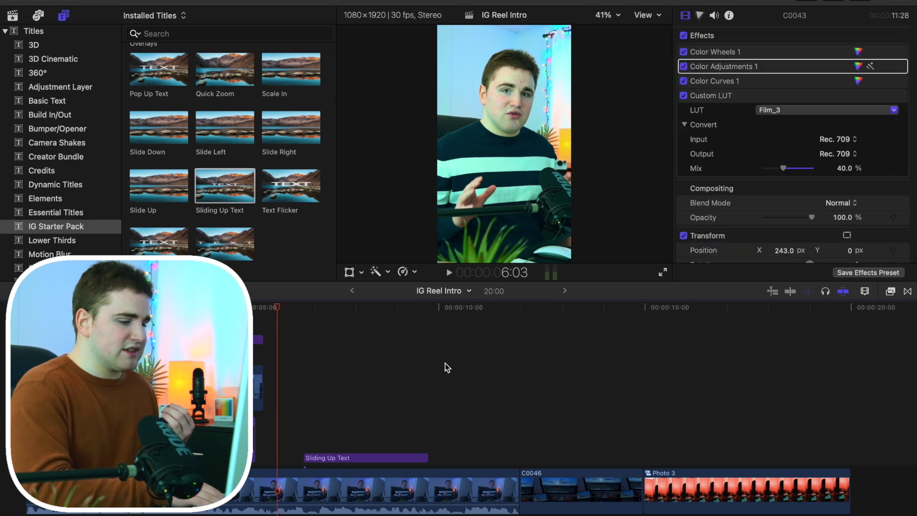
key(space)
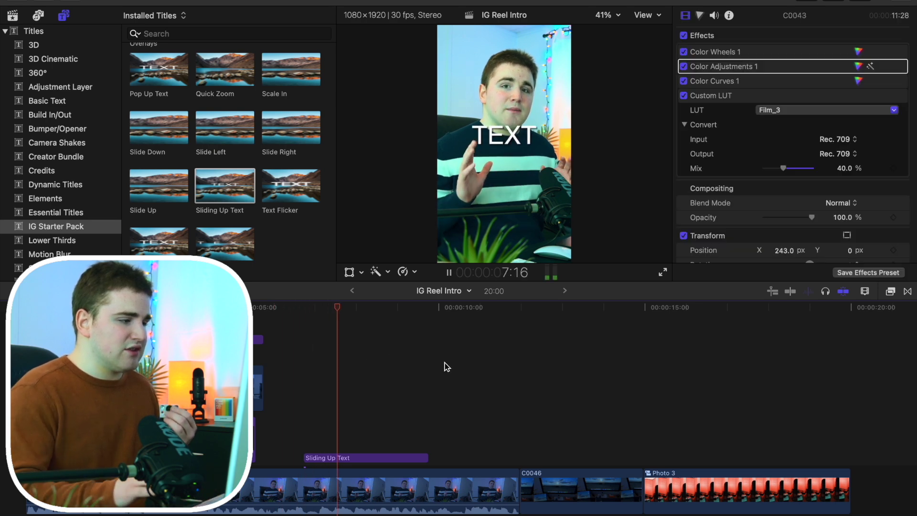
Step: Stop playback and delete the Sliding Up Text title above the main C0043 clip, returning the playhead to about 7:13
key(space)
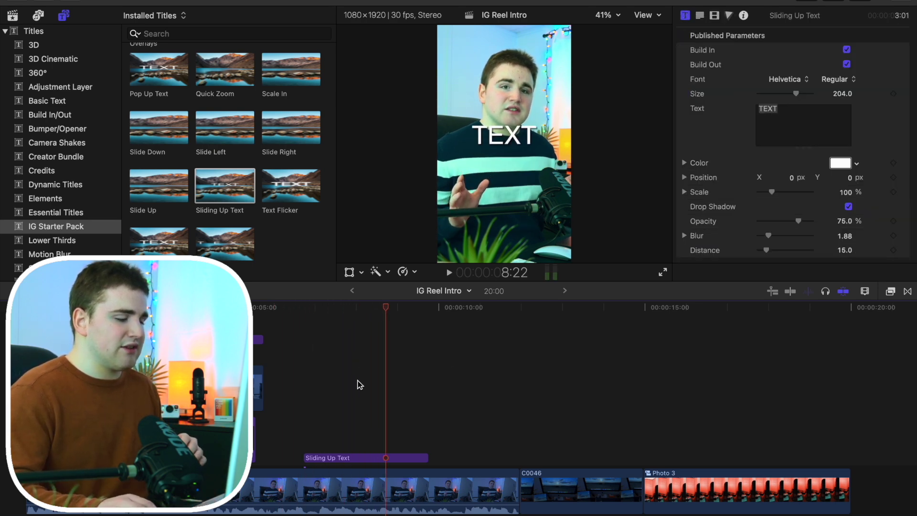
click(367, 458)
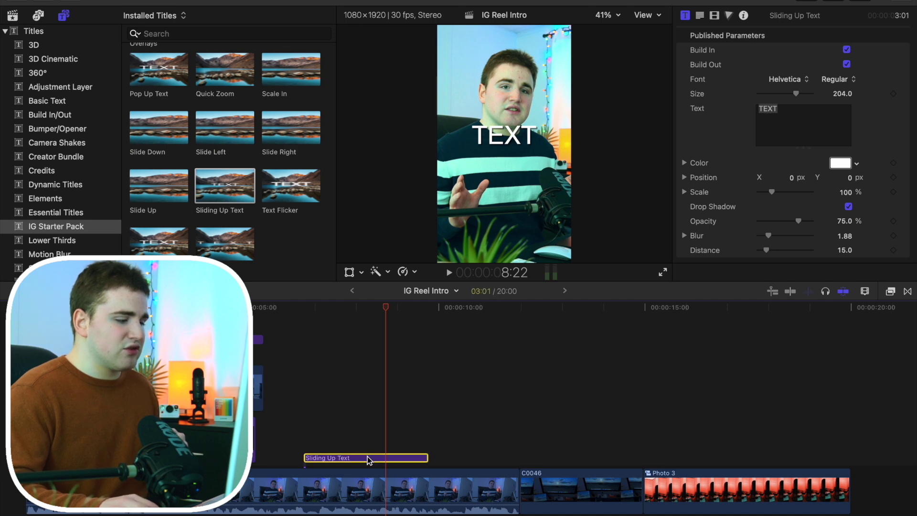
key(Delete)
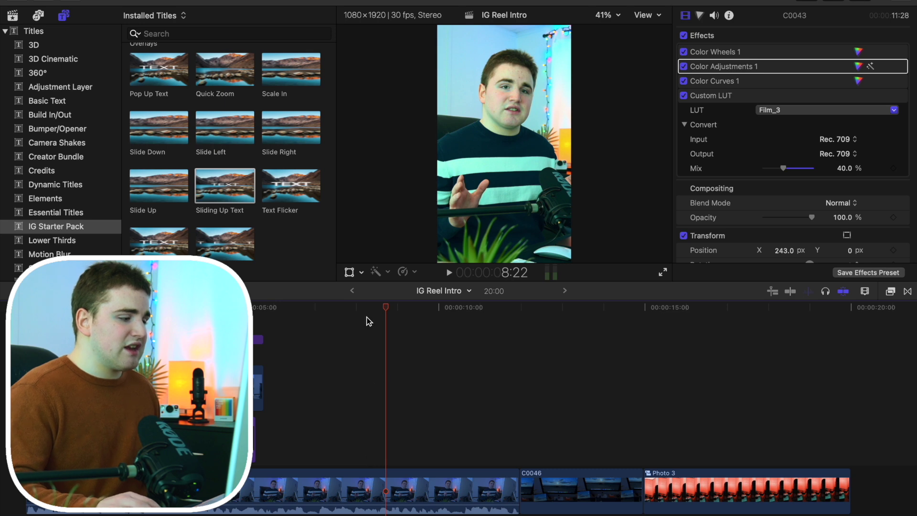
drag(385, 312, 336, 310)
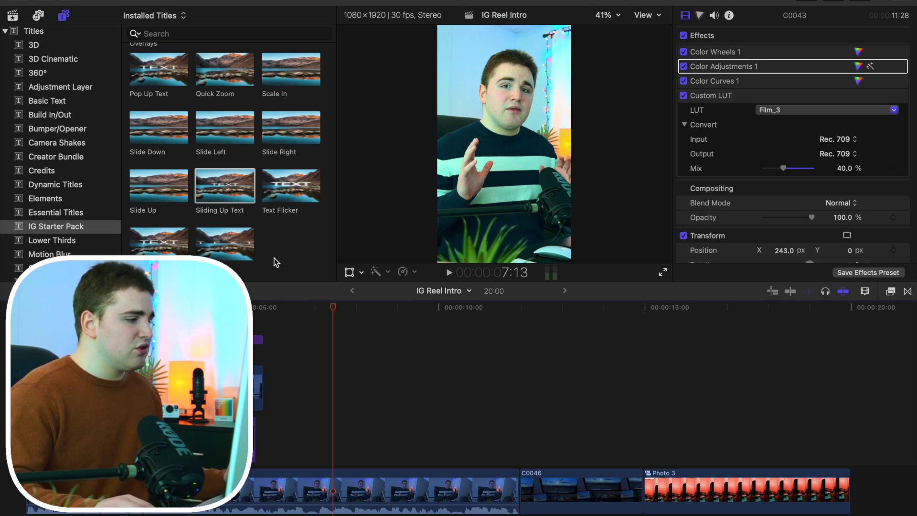
Step: Add the Polaroid Frame title above the Photo 3 clip, aligned to its start, and show it in the viewer at 16:14
scroll(274, 258, up, 5)
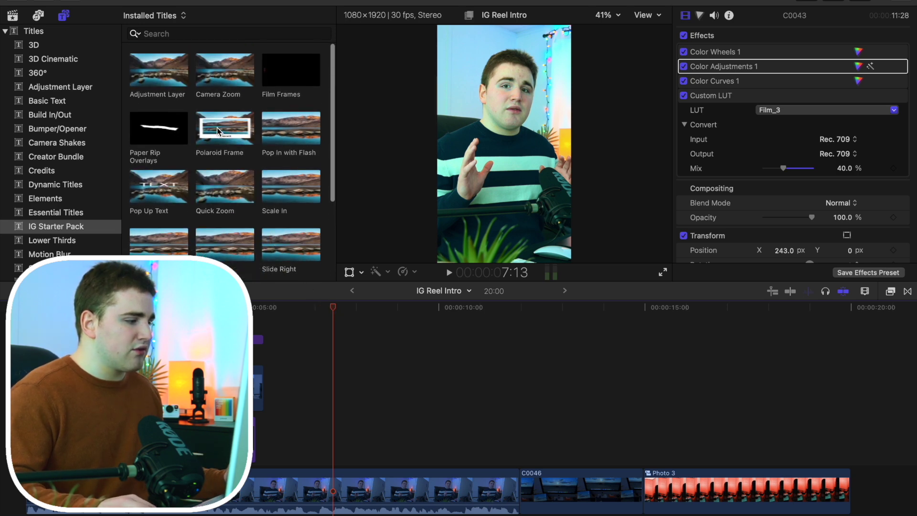
drag(217, 128, 652, 423)
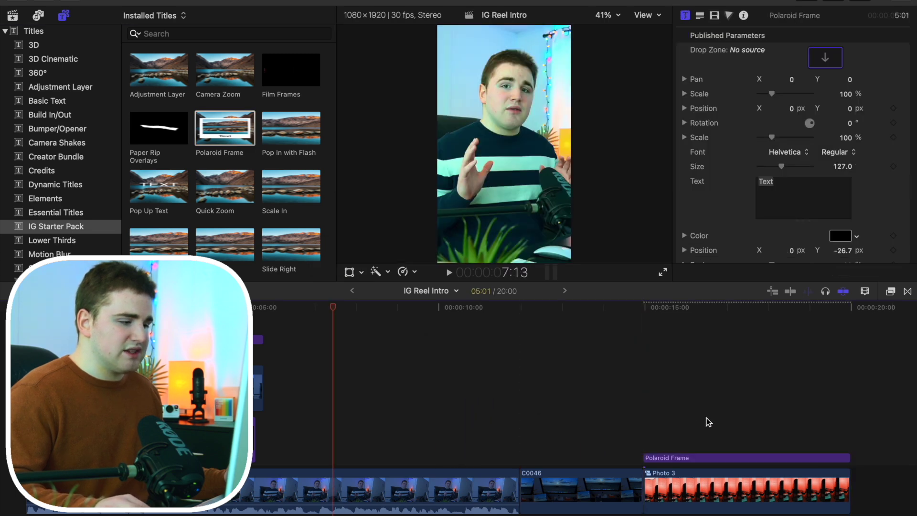
click(706, 422)
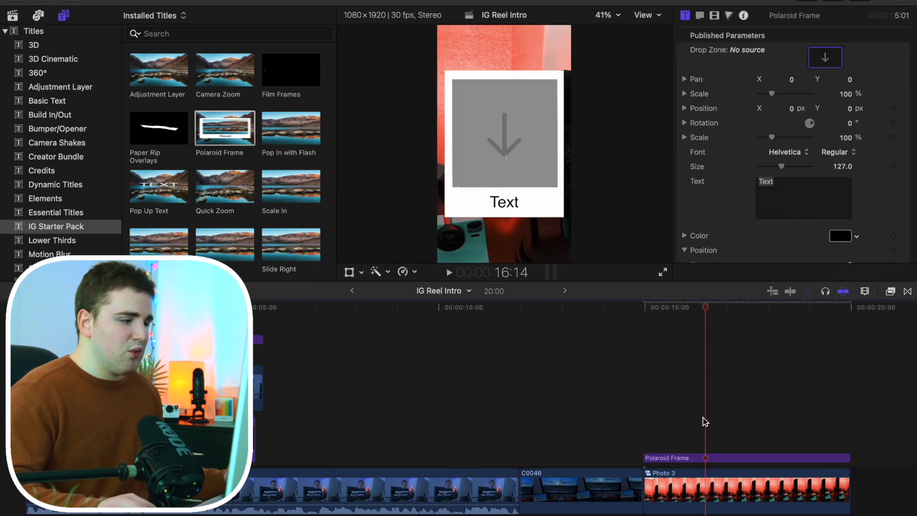
Step: Disable and re-enable the Polaroid Frame title to compare it with the Photo 3 clip beneath
click(722, 458)
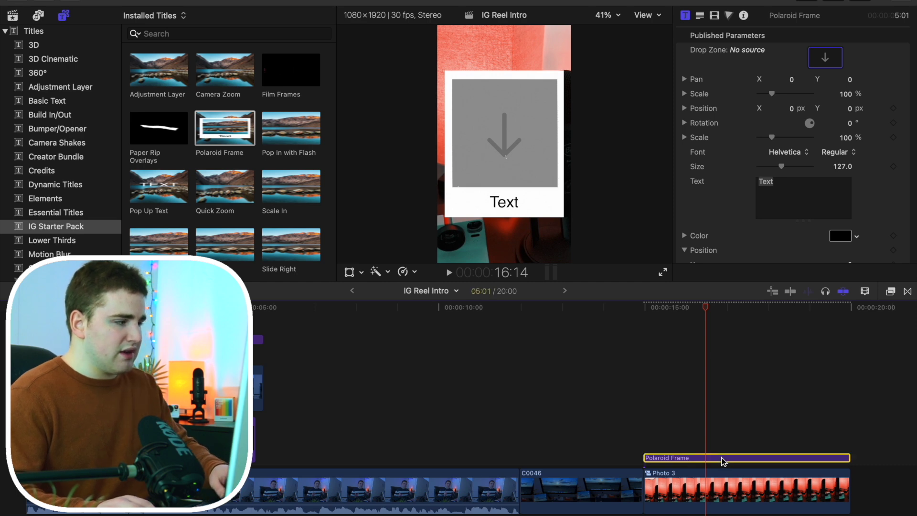
key(v)
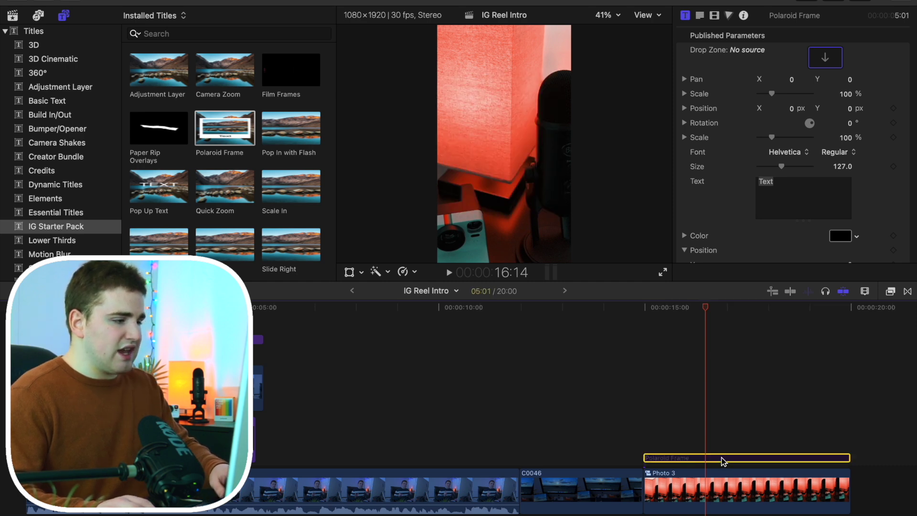
key(v)
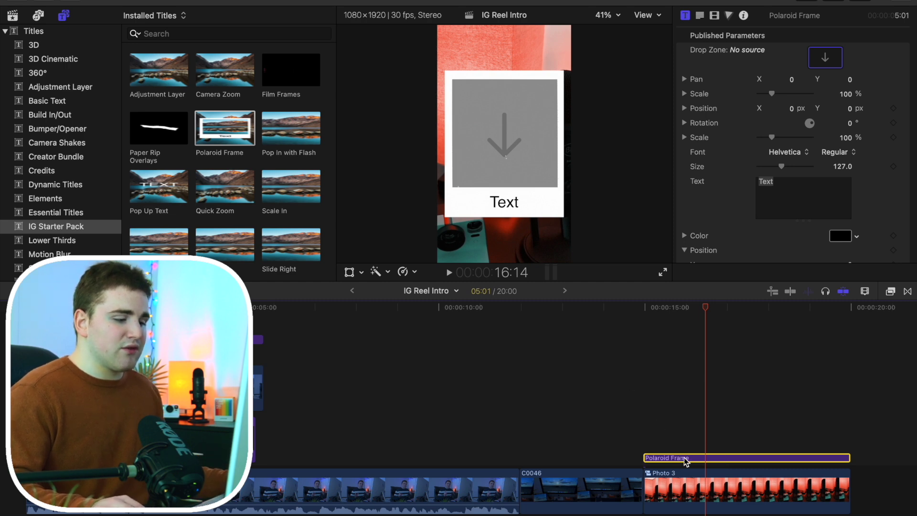
click(698, 491)
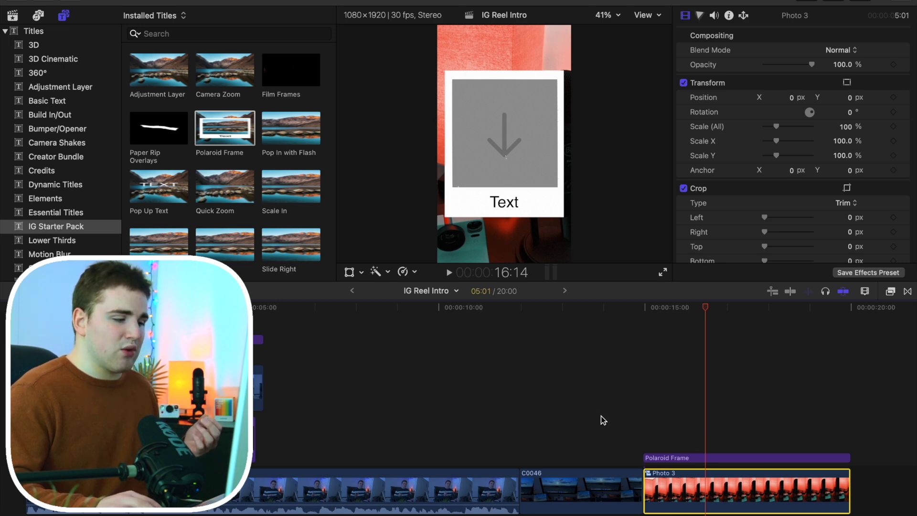
Step: Fill the Polaroid Frame title's drop zone with the Photo 3 clip
click(705, 457)
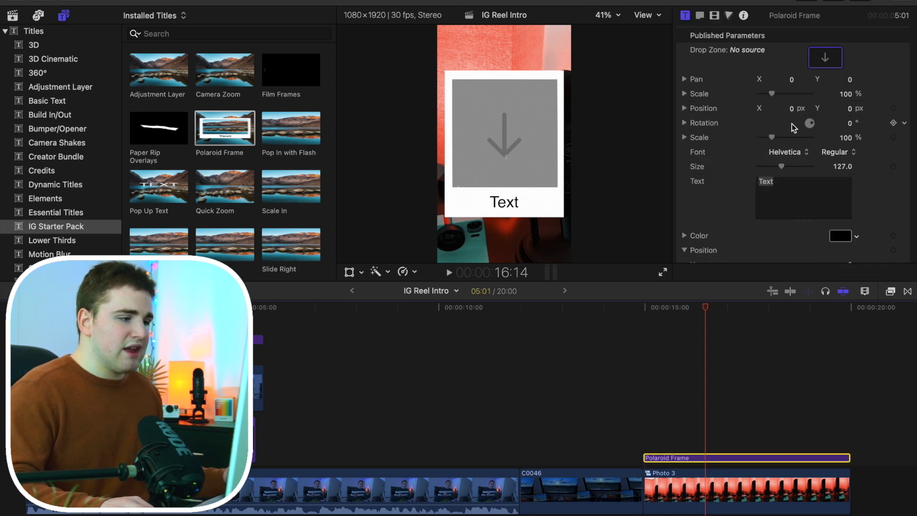
click(825, 57)
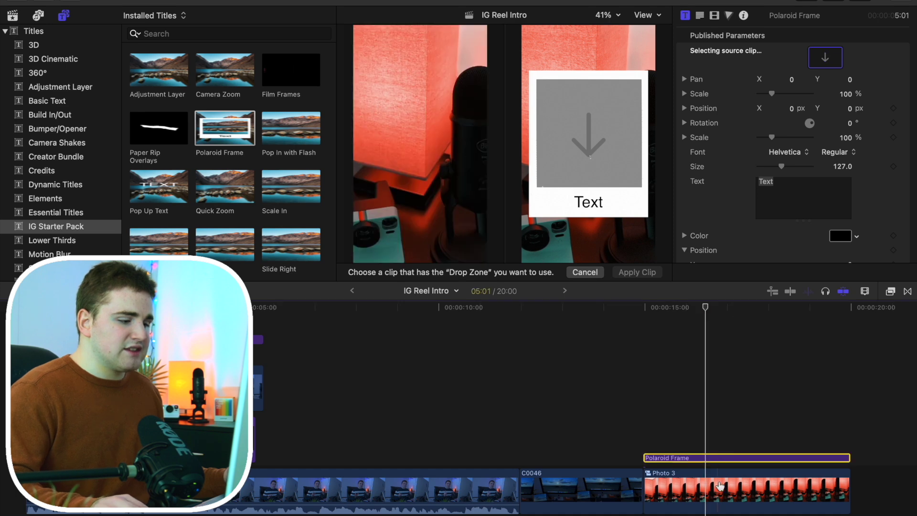
click(720, 497)
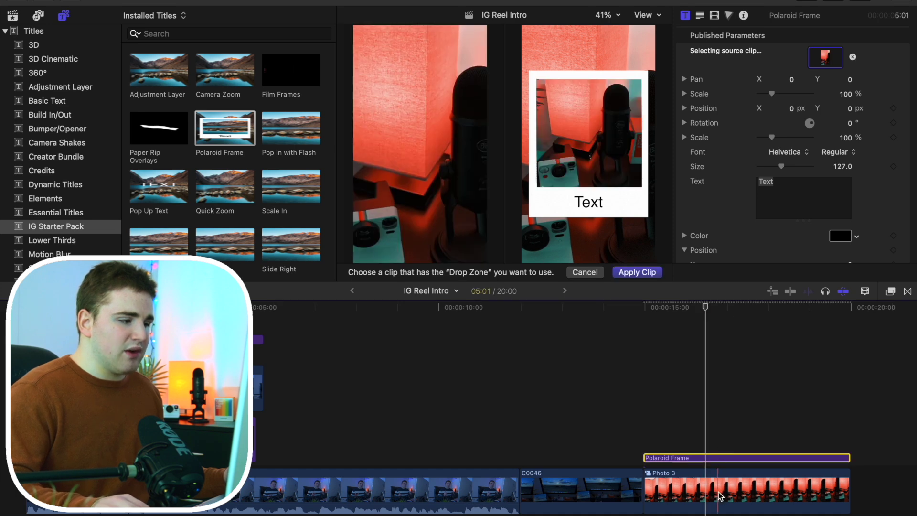
click(638, 272)
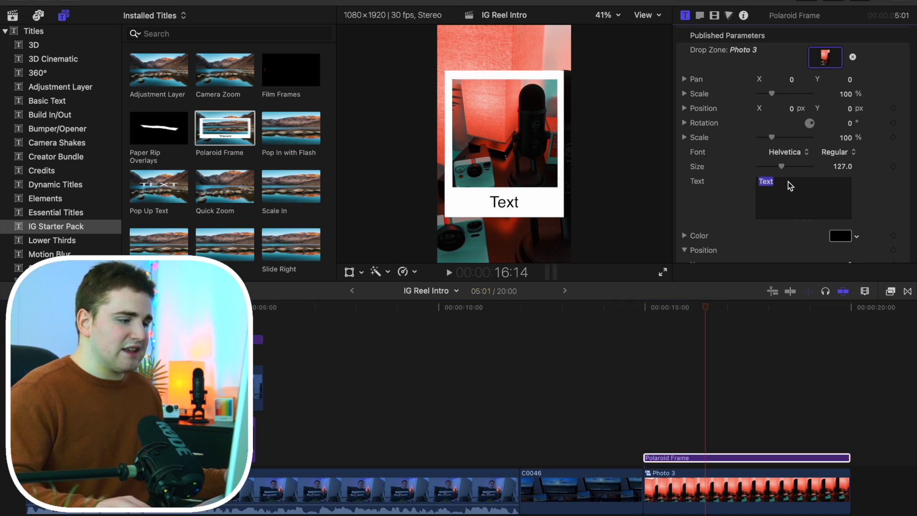
Step: Clear the Polaroid frame's caption text and scale the frame to 104%
key(BackSpace)
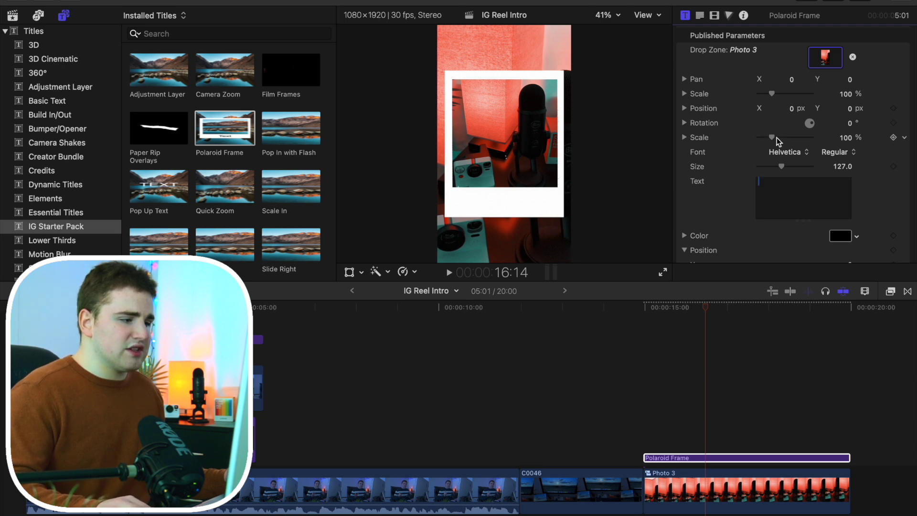
drag(772, 139, 773, 138)
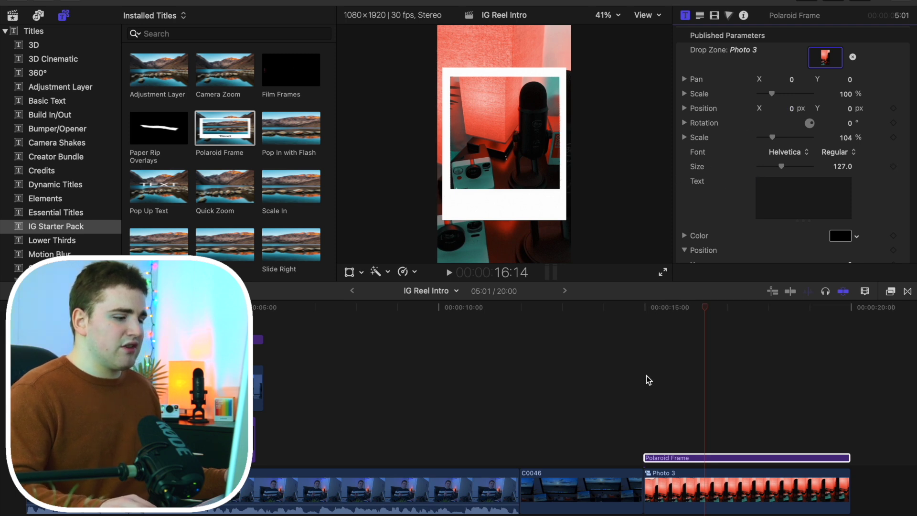
Step: Turn the Polaroid Frame title into a compound clip named Polaroid Frame in the 1-6-25 event
click(710, 457)
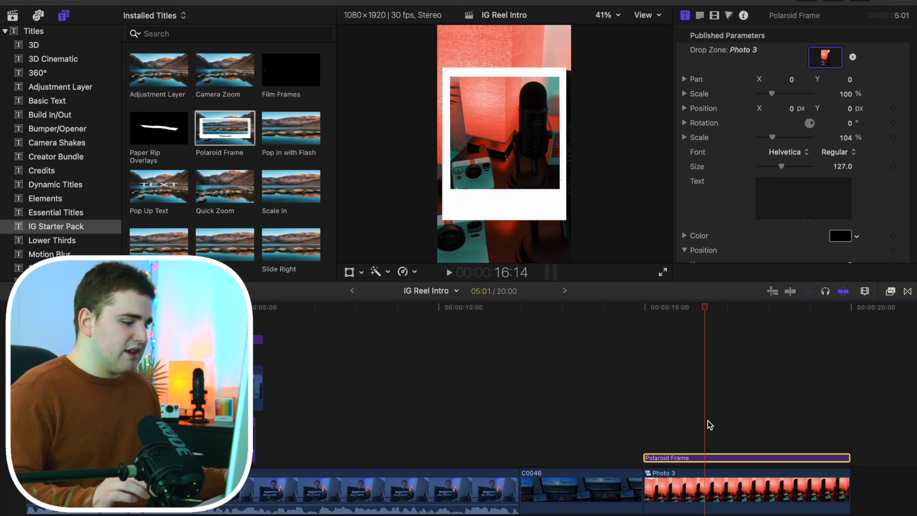
key(alt+g)
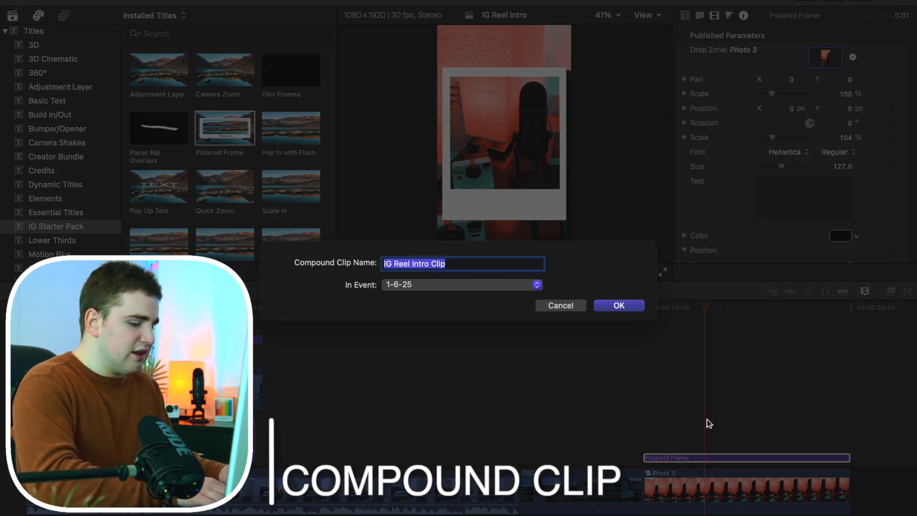
text(Pol)
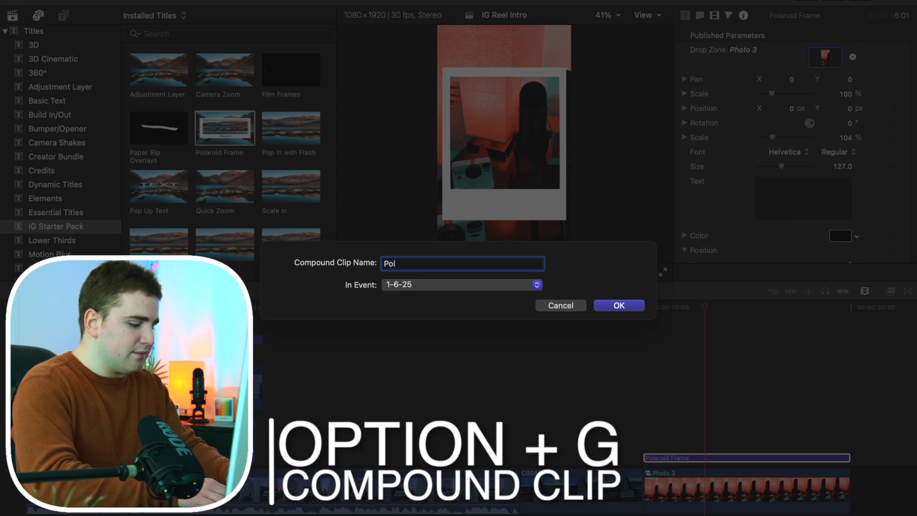
text(roid)
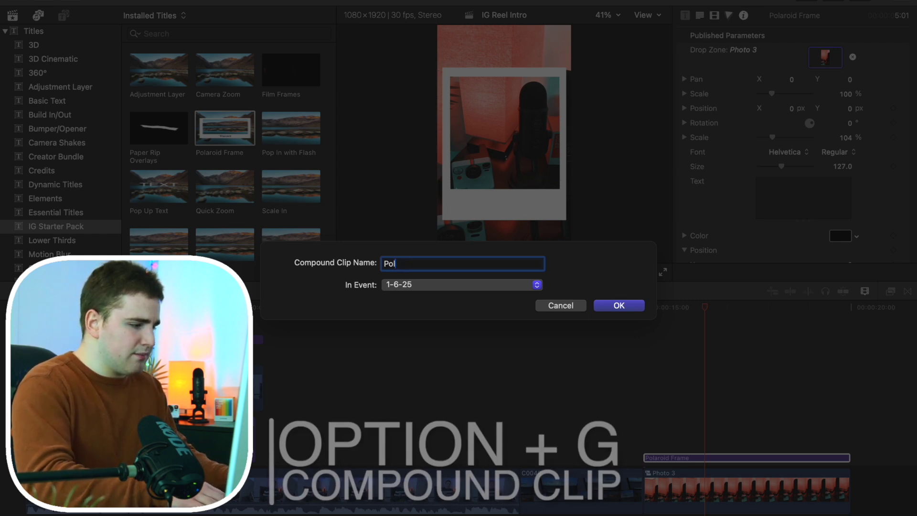
text(aroid)
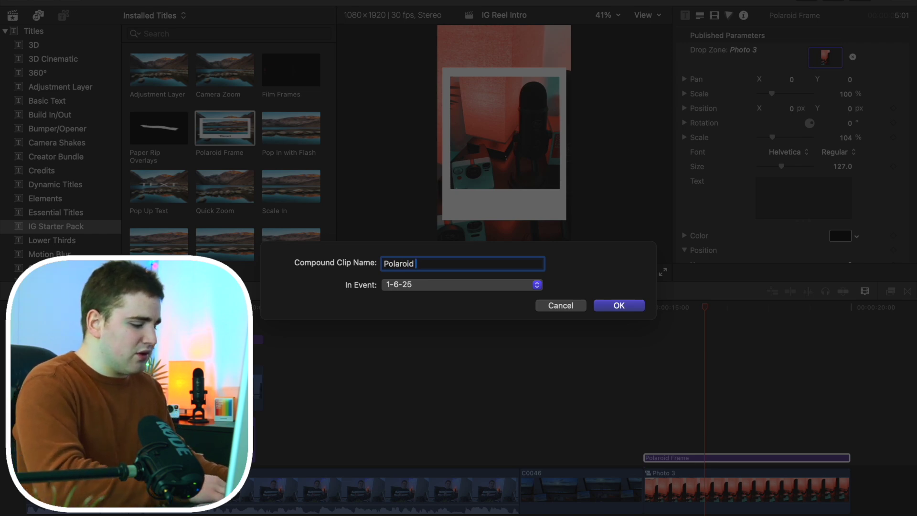
text( Frame)
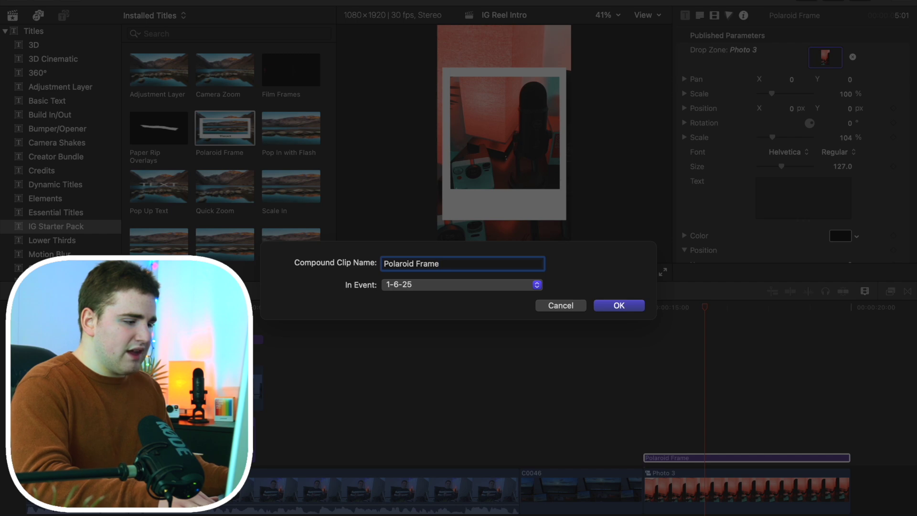
key(Return)
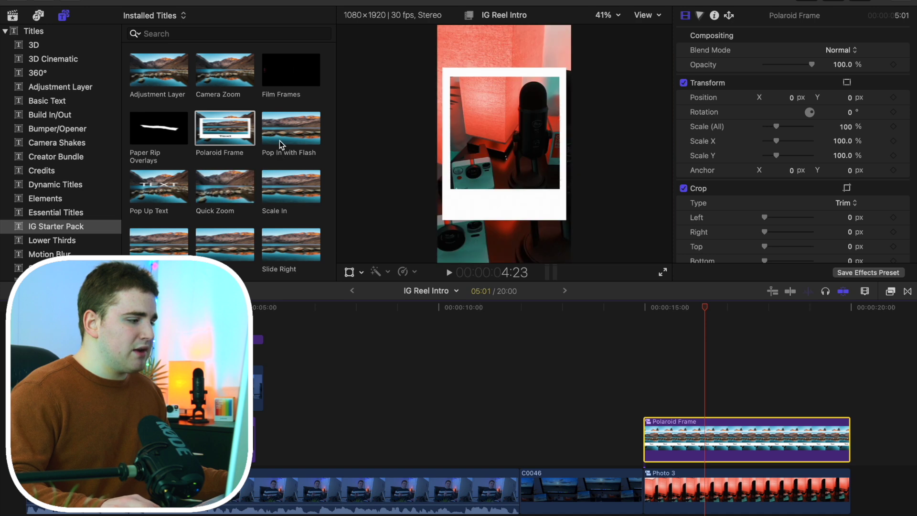
Step: Add the Pop In with Flash title above the C0043 clip at about 6:17 and fill its drop zone with the Polaroid Frame compound clip
drag(283, 138, 304, 419)
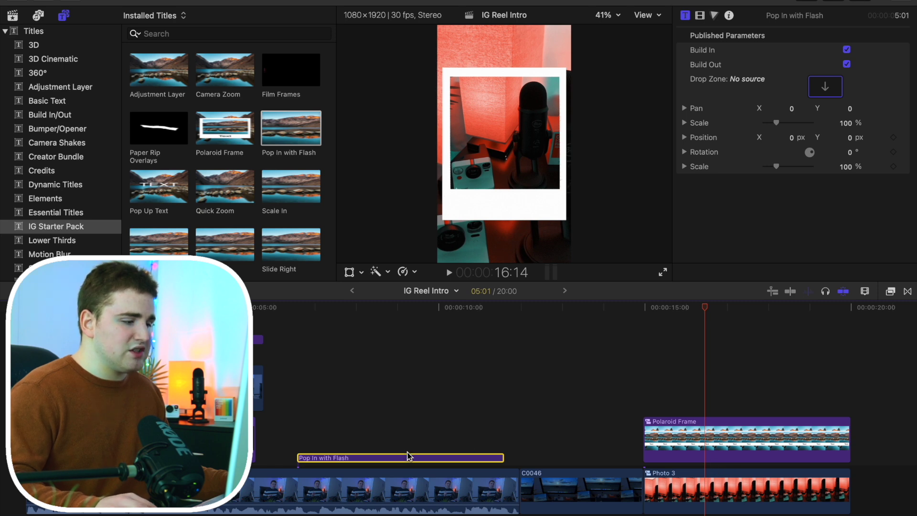
click(395, 383)
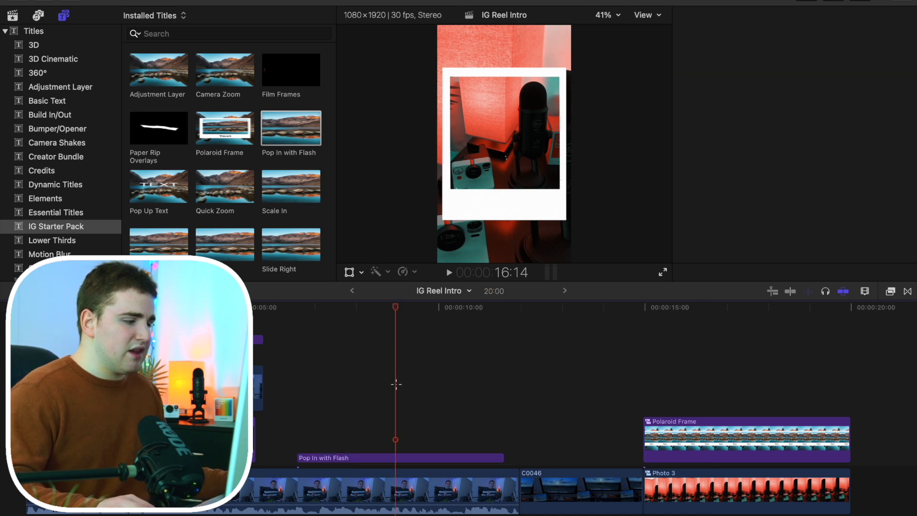
click(391, 460)
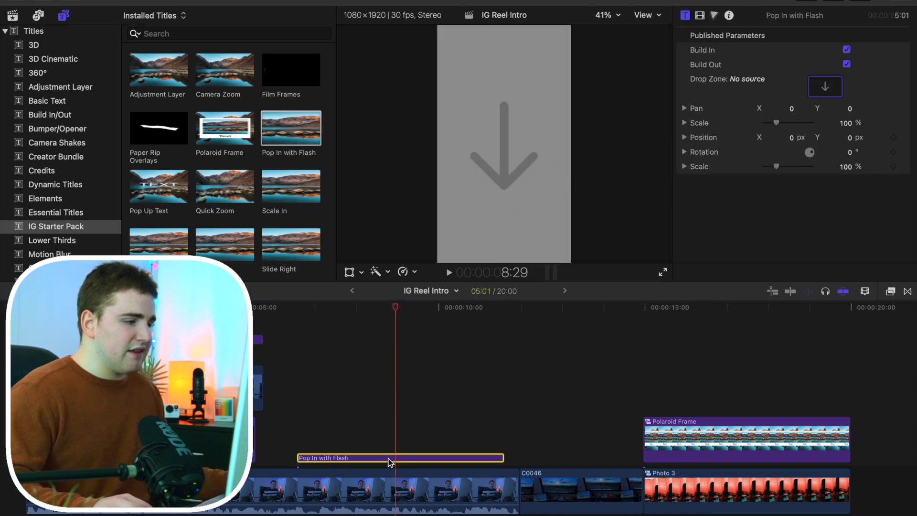
click(822, 91)
click(709, 441)
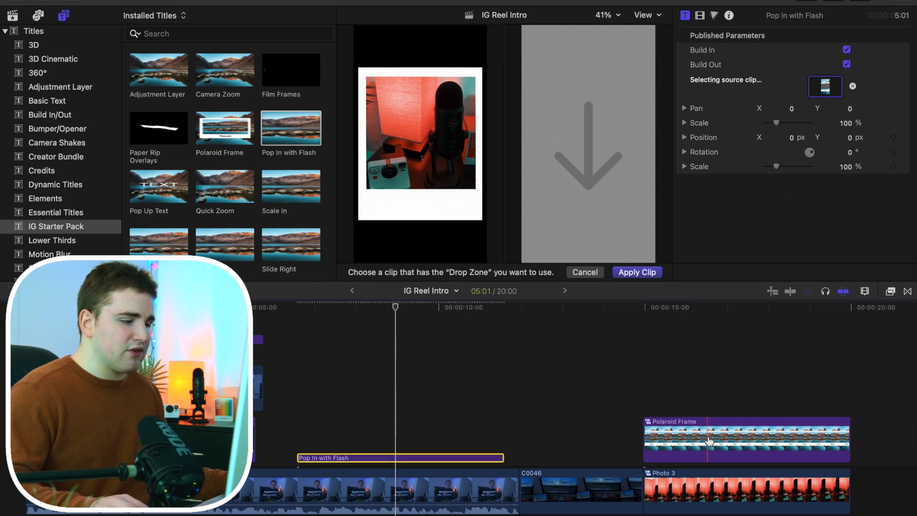
click(637, 273)
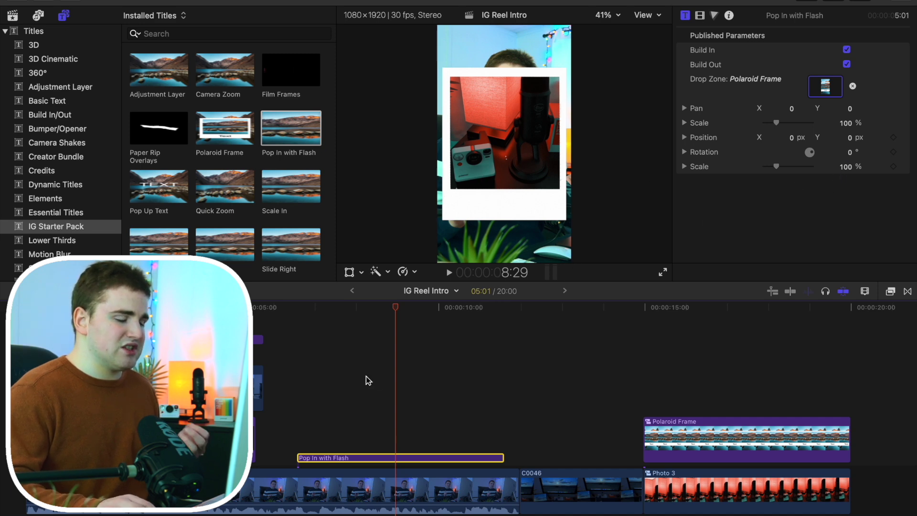
Step: Play the timeline repeatedly from just before the Pop In with Flash title to preview the polaroid's entrance animation
click(277, 378)
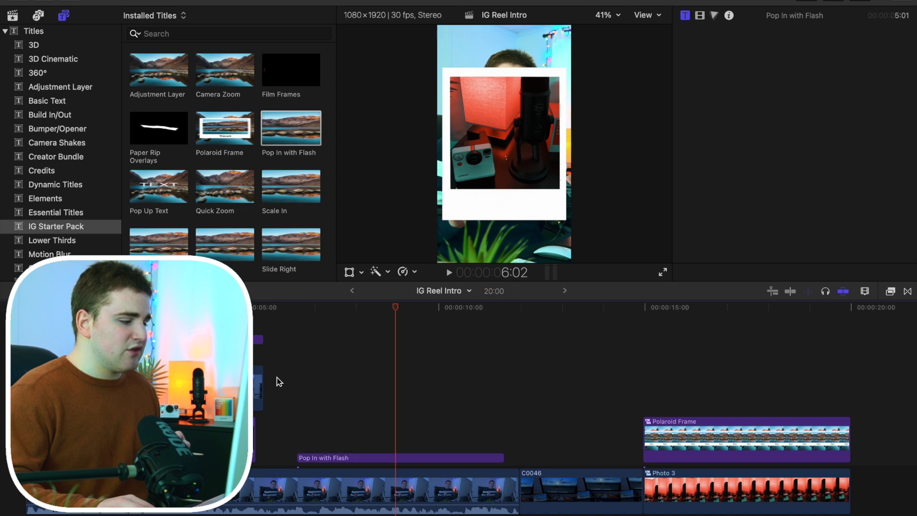
key(space)
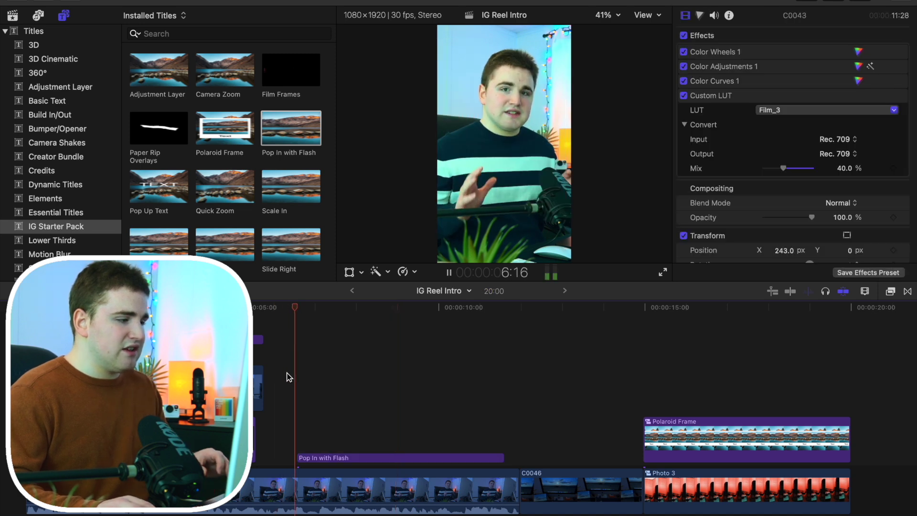
click(287, 377)
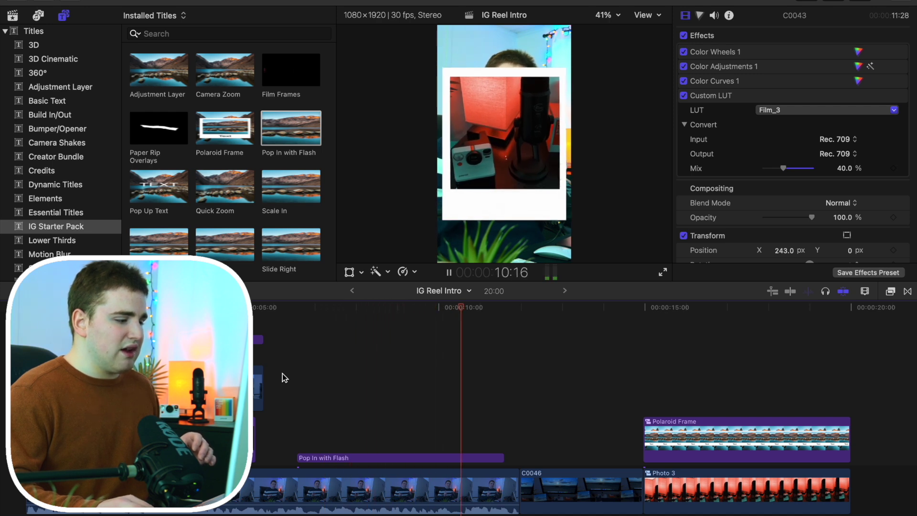
click(281, 377)
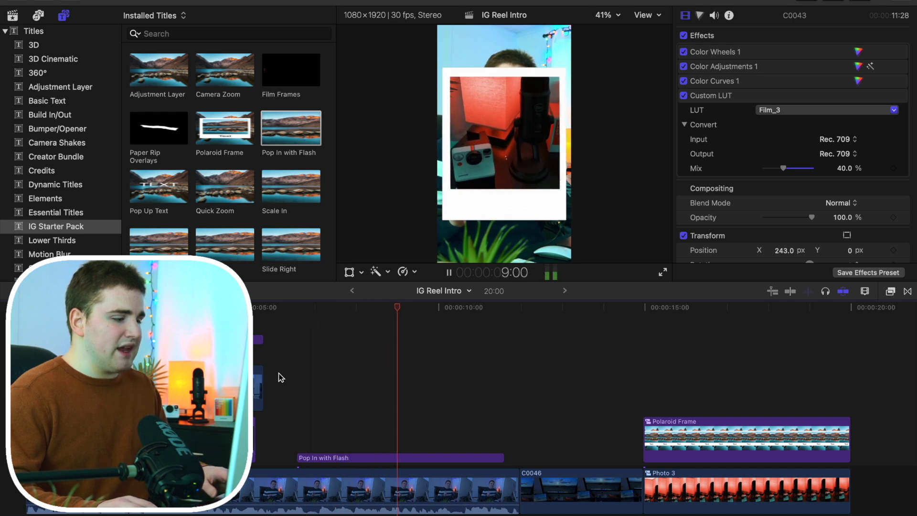
key(space)
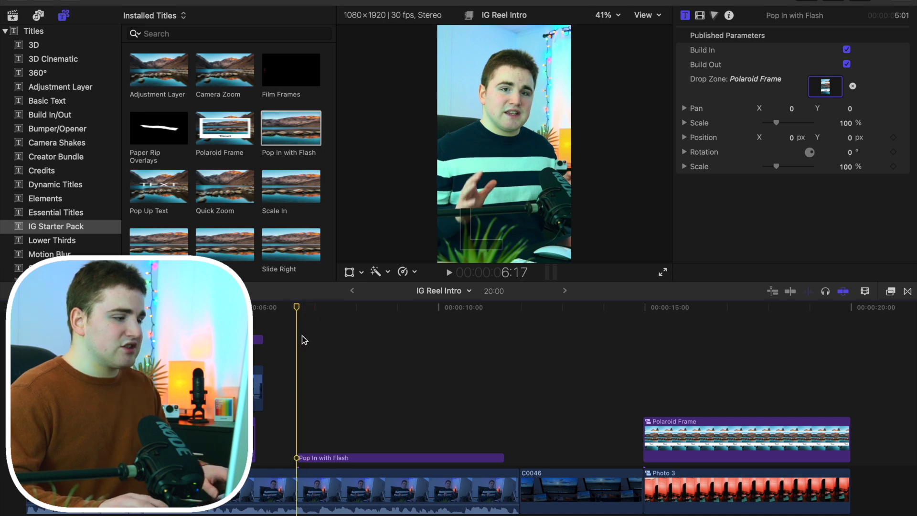
key(space)
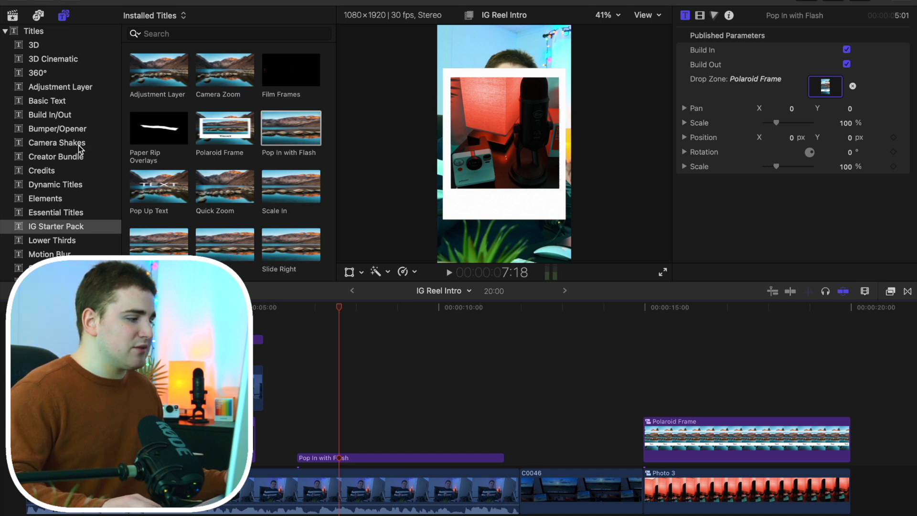
Step: Add the Shake 20 title from Camera Shakes over the cut between the C0043 and C0046 clips, starting at about 11:26
click(67, 143)
scroll(171, 212, down, 3)
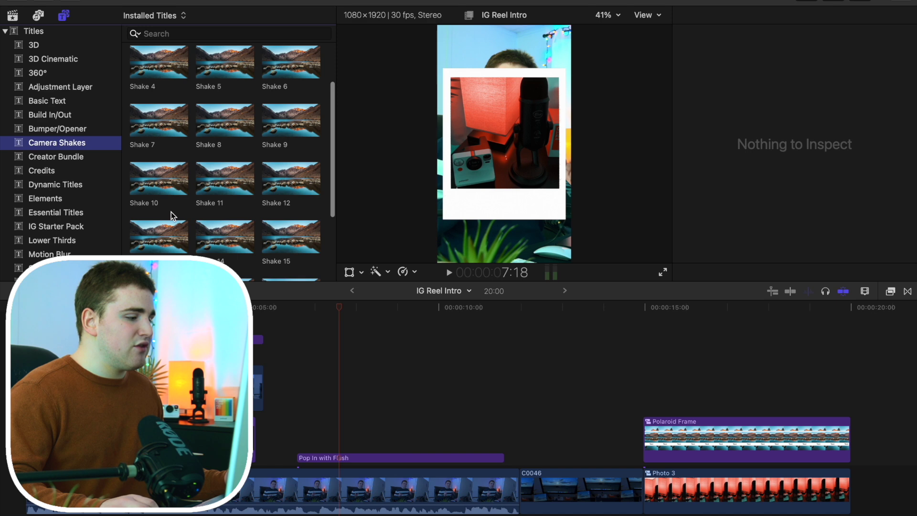
scroll(171, 211, down, 5)
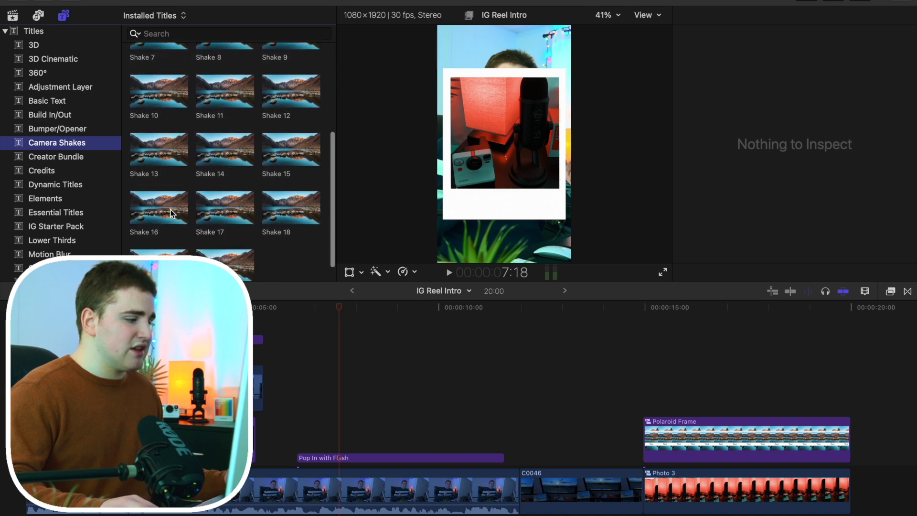
click(471, 417)
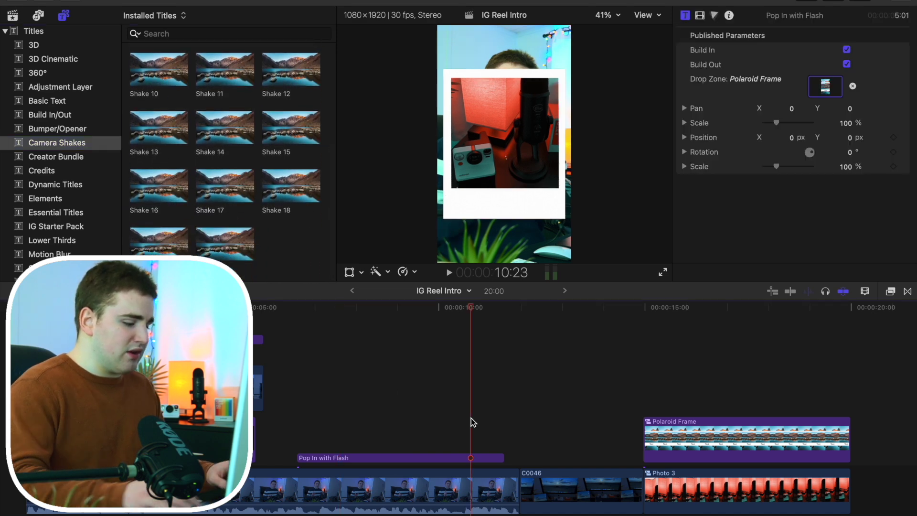
key(super+equal)
key(super+equal)
scroll(471, 417, right, 5)
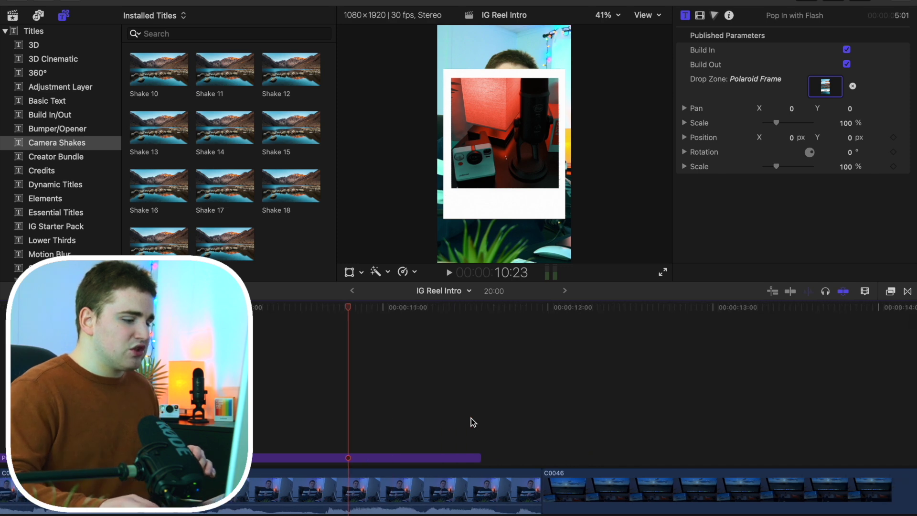
click(442, 439)
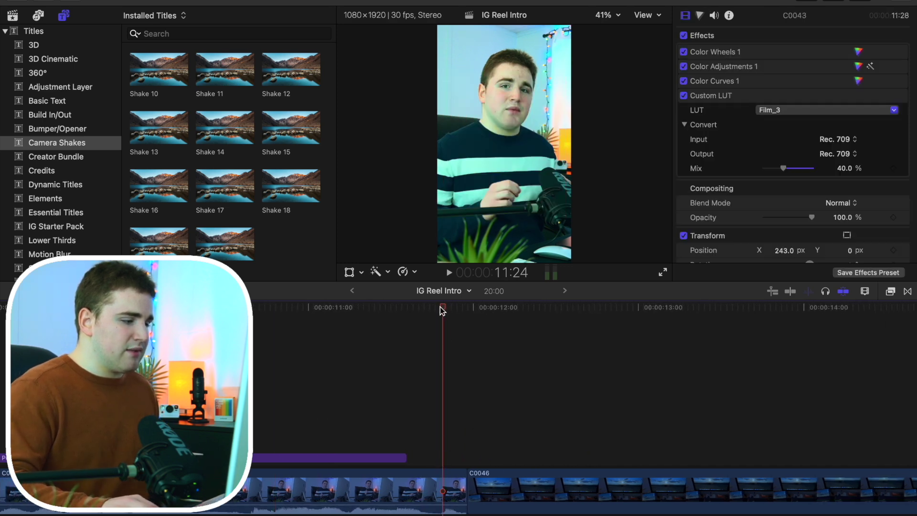
drag(440, 307, 535, 348)
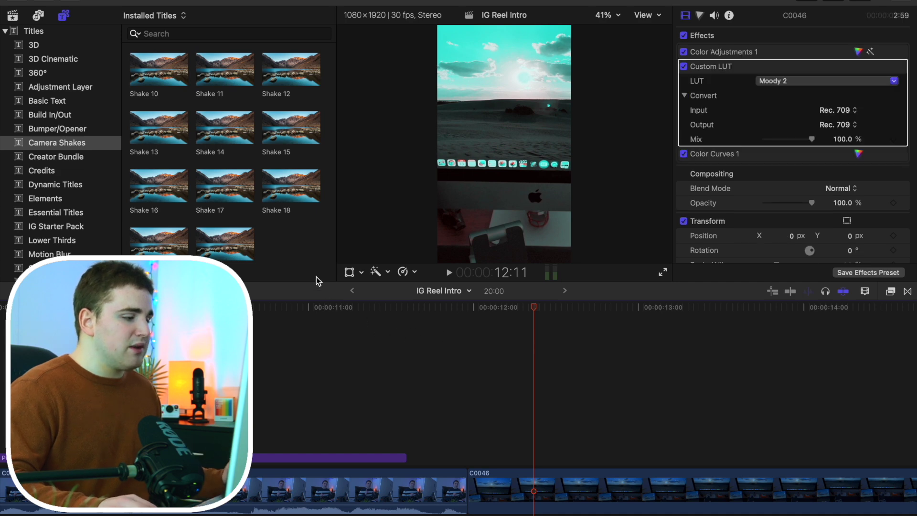
drag(236, 249, 455, 458)
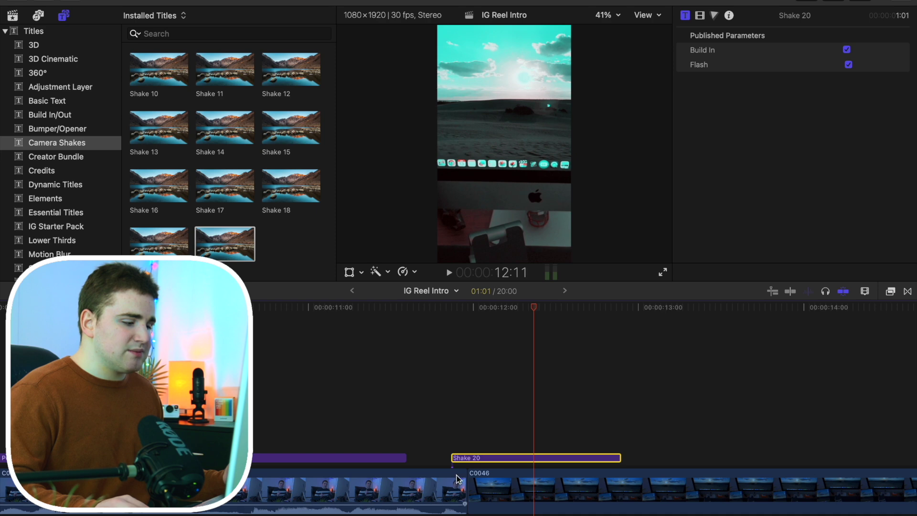
Step: Play the timeline repeatedly from just before the Shake 20 title to preview the shake transition between C0043 and C0046
click(415, 425)
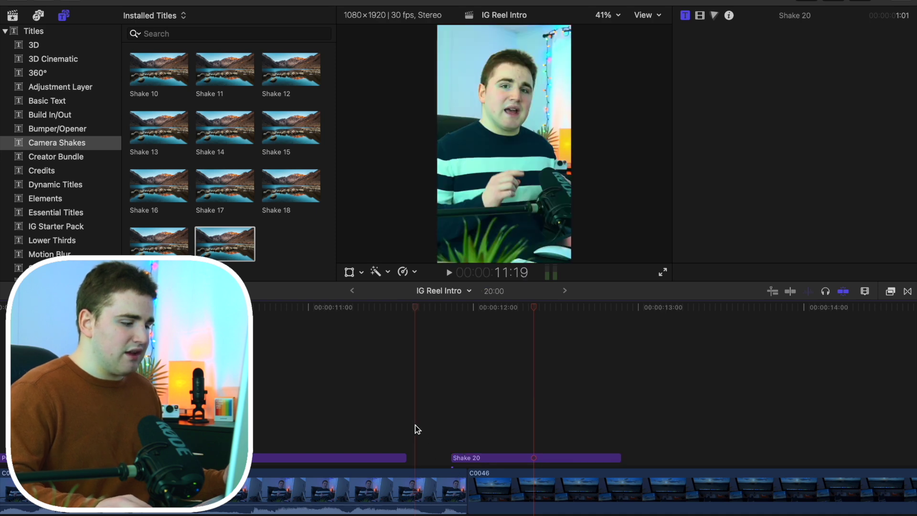
key(super+minus)
key(super+minus)
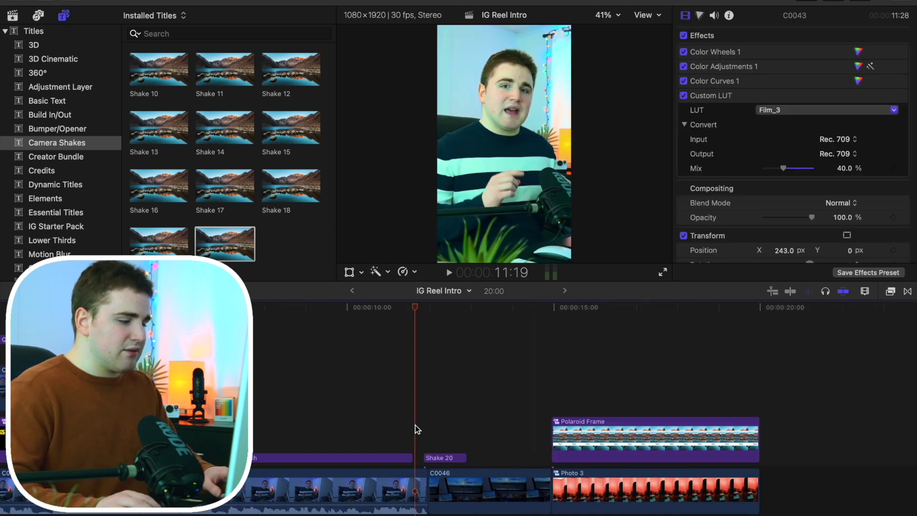
key(space)
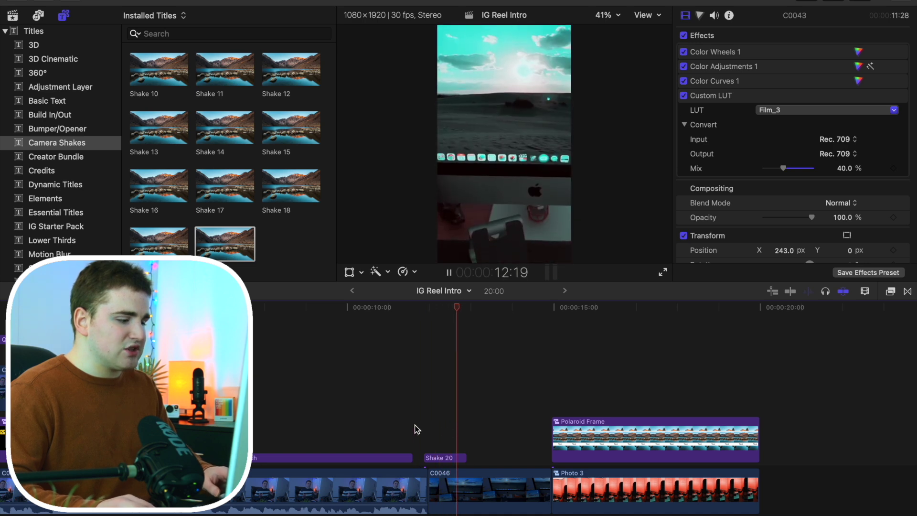
key(space)
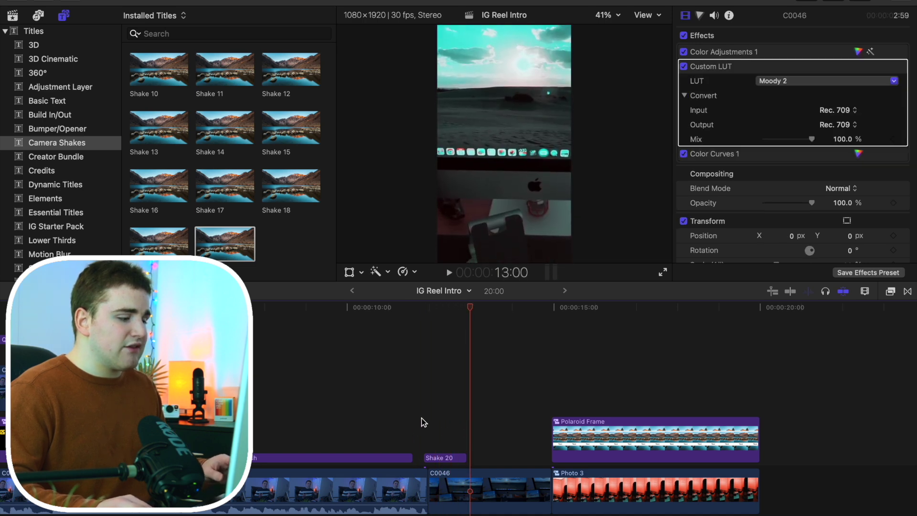
click(422, 416)
key(Right)
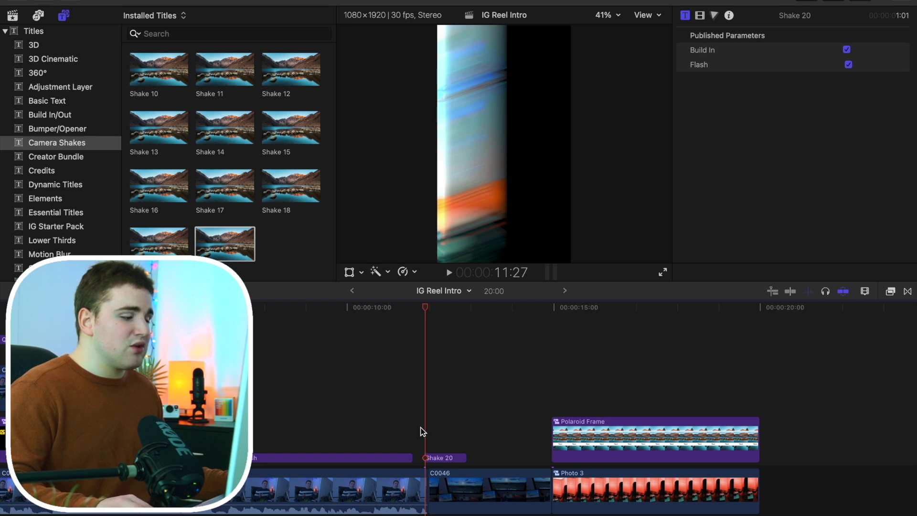
click(413, 428)
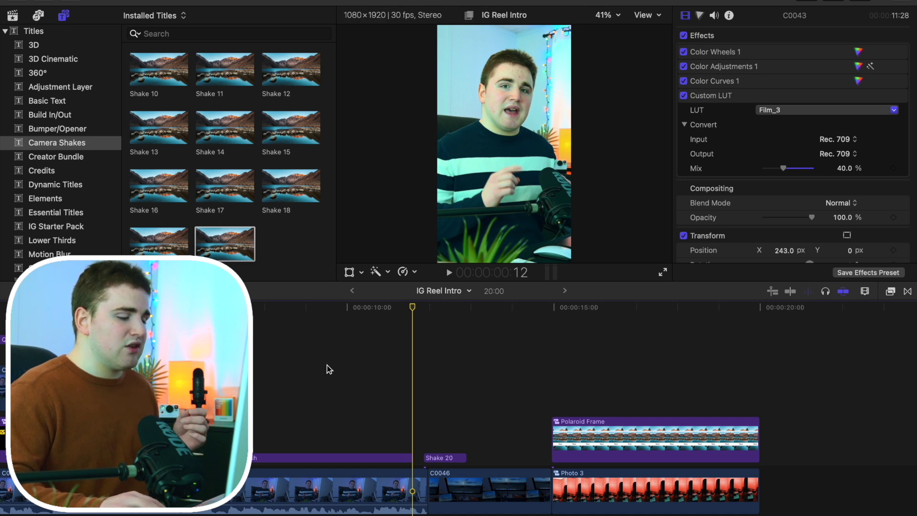
key(space)
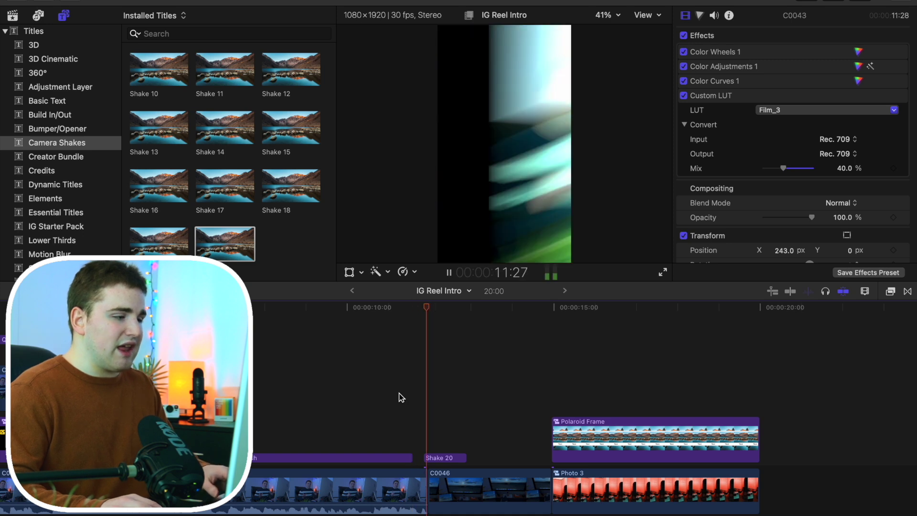
click(385, 396)
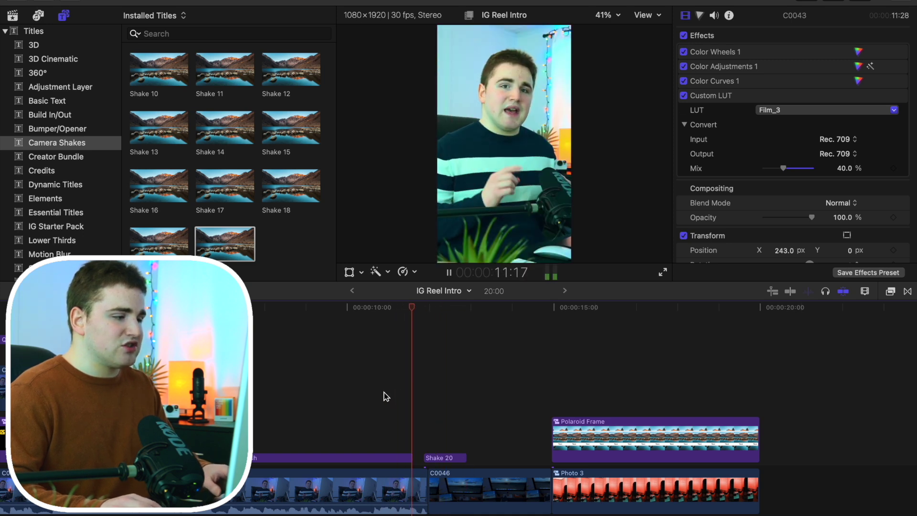
key(space)
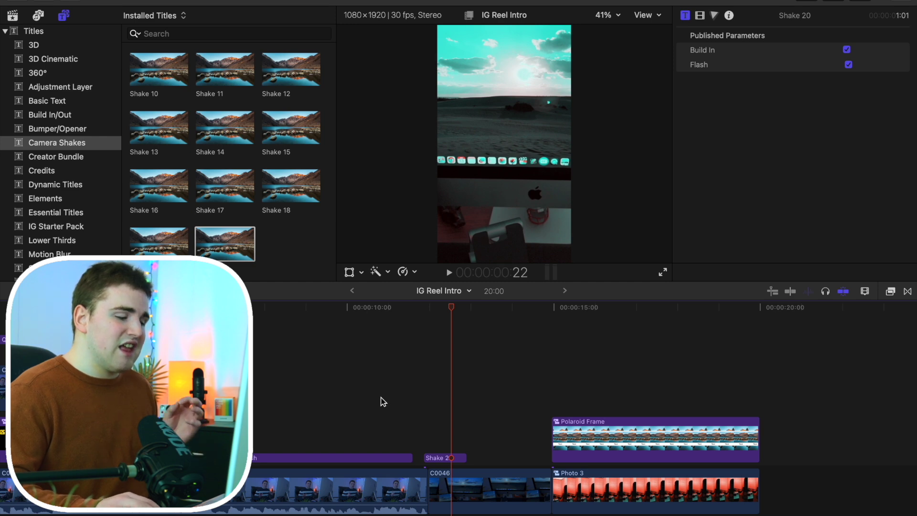
click(503, 422)
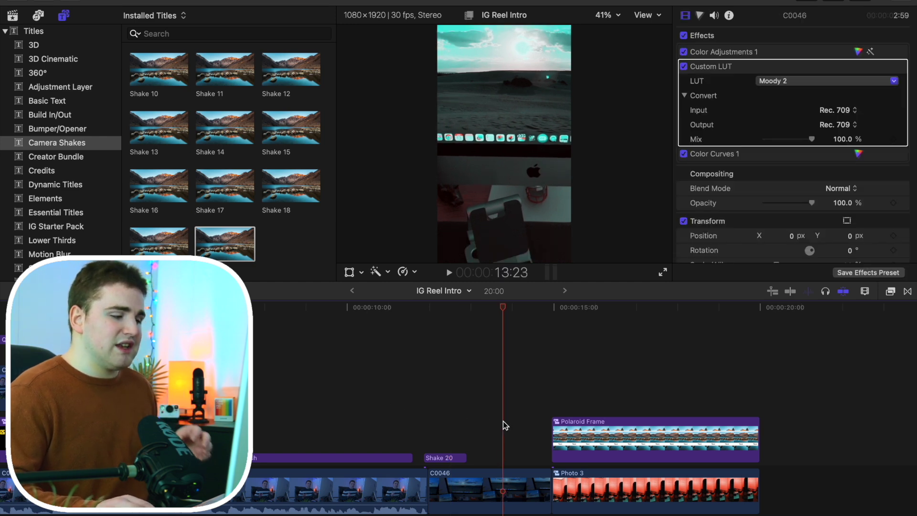
Step: Open the Cover Image project from the 1-6-25 event
scroll(503, 421, left, 3)
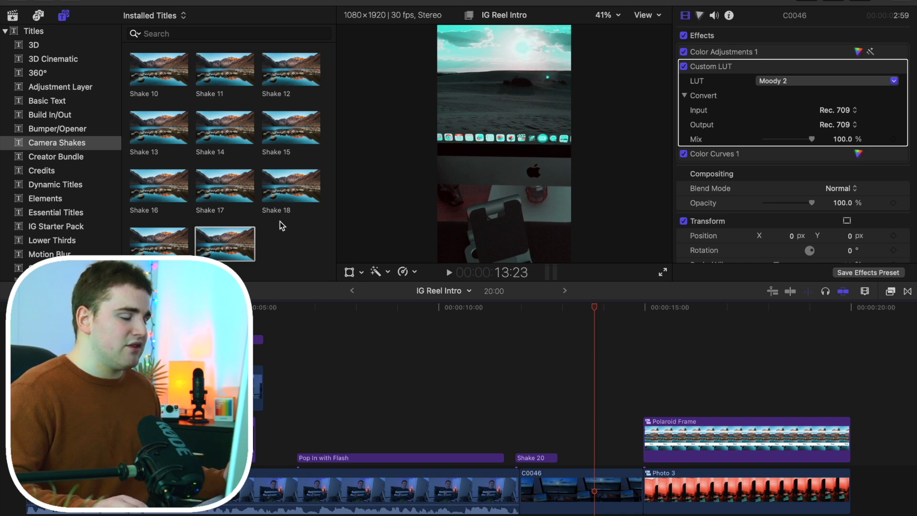
click(13, 16)
scroll(170, 183, up, 5)
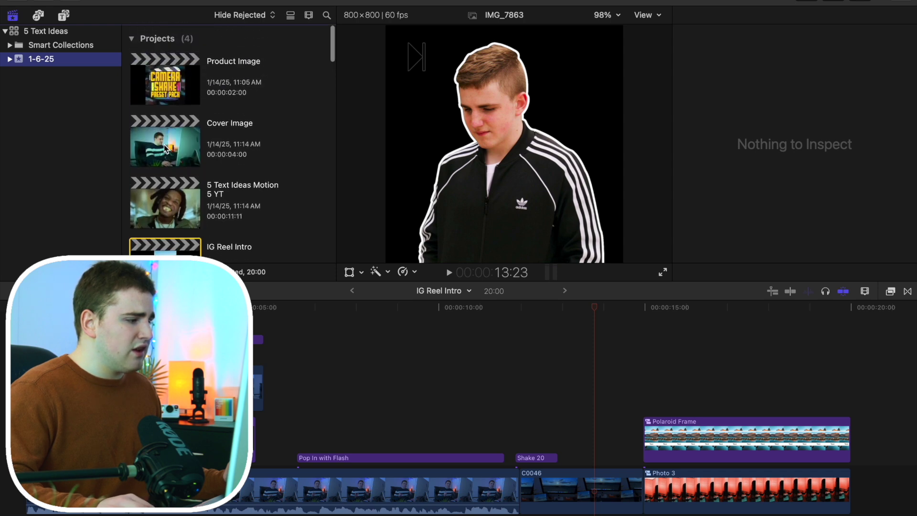
double_click(166, 149)
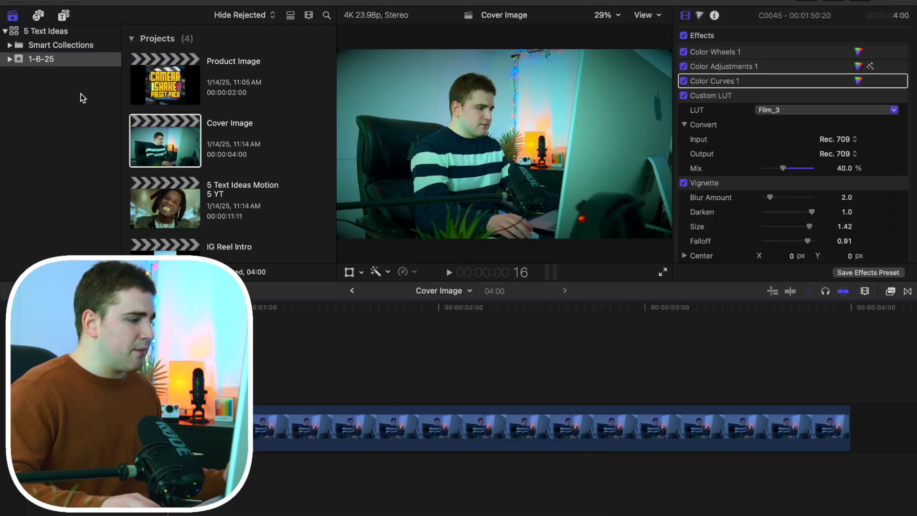
Step: Add the Shake 12 title from Camera Shakes above the C0045 clip, starting at about 1:04, and clear the selection
click(64, 17)
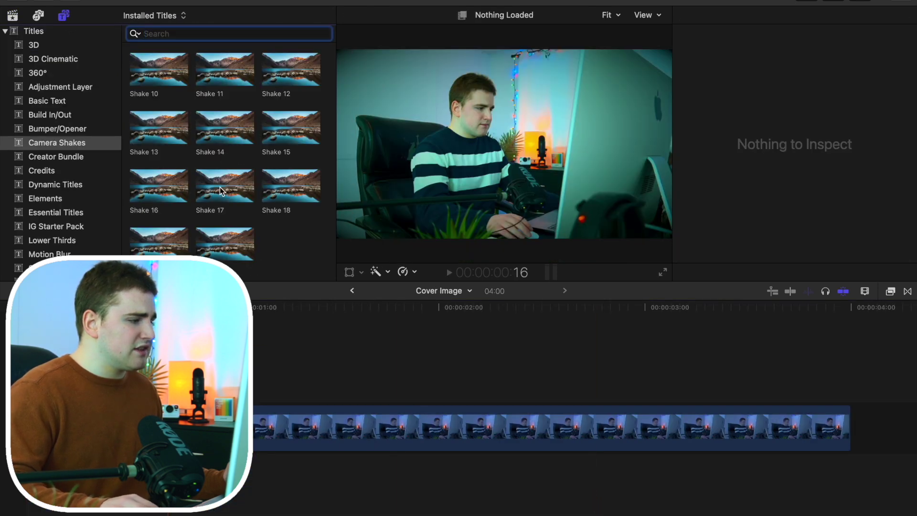
drag(283, 83, 271, 368)
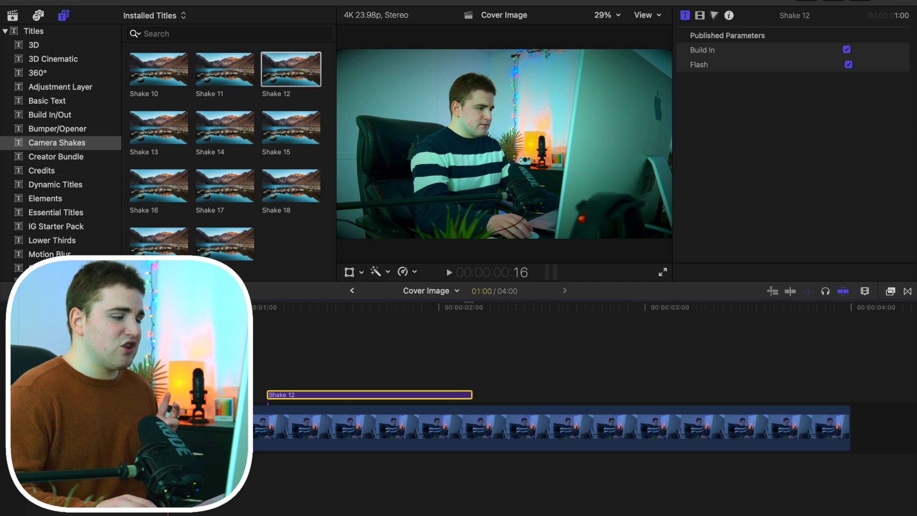
key(super+shift+a)
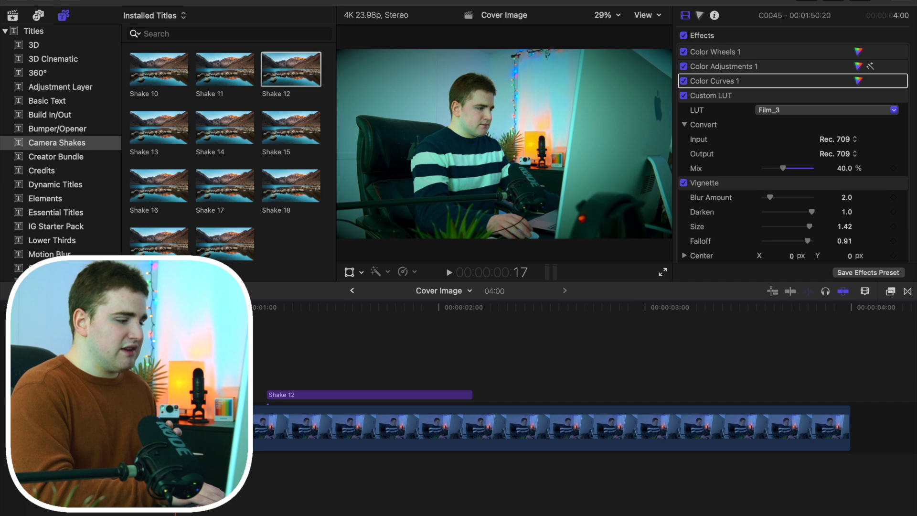
Step: Play the Cover Image timeline through the Shake 12 title and inspect the title's parameters and its motion at 1:08
key(space)
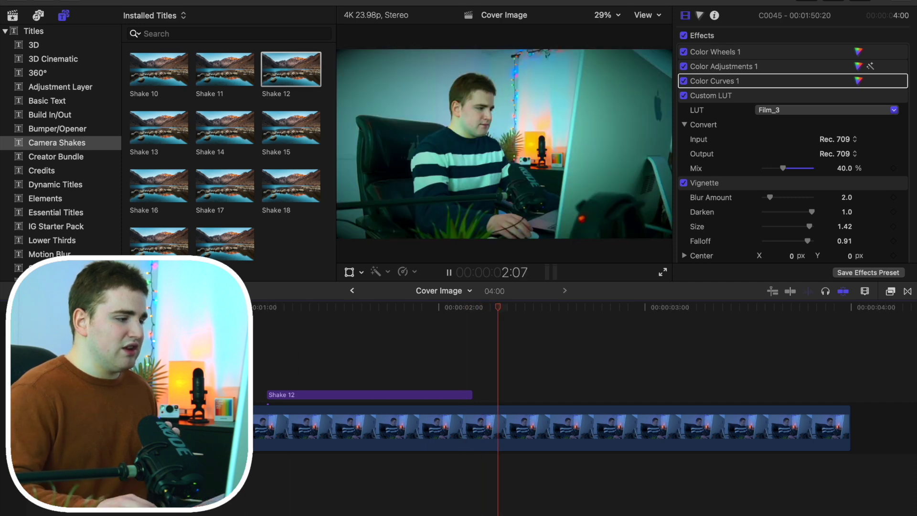
key(Up)
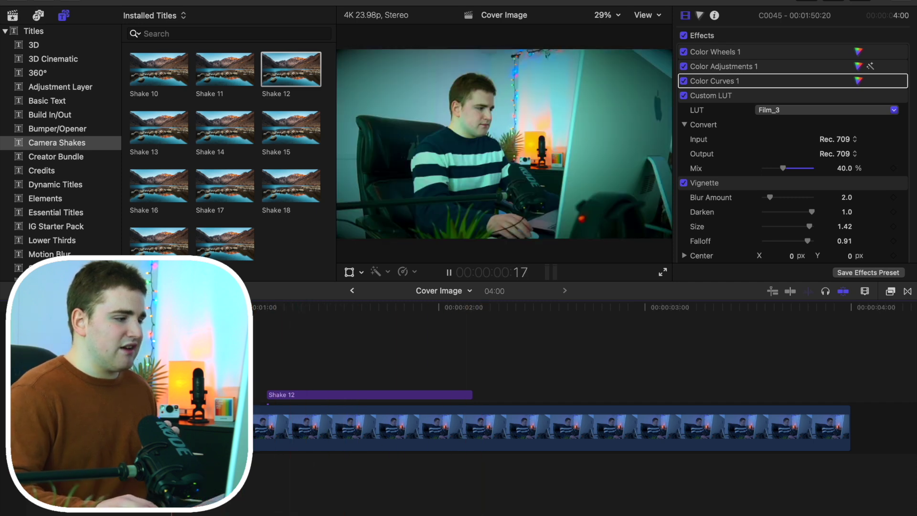
key(Up)
key(space)
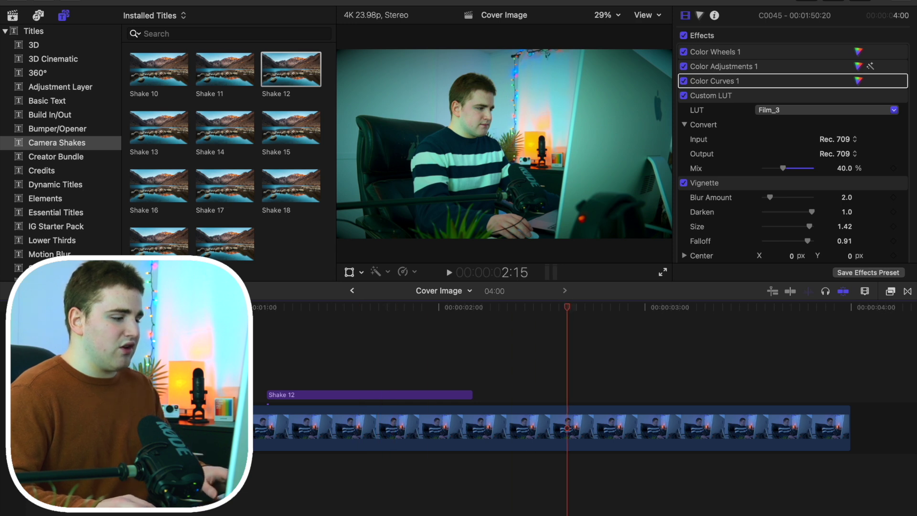
click(315, 395)
click(315, 393)
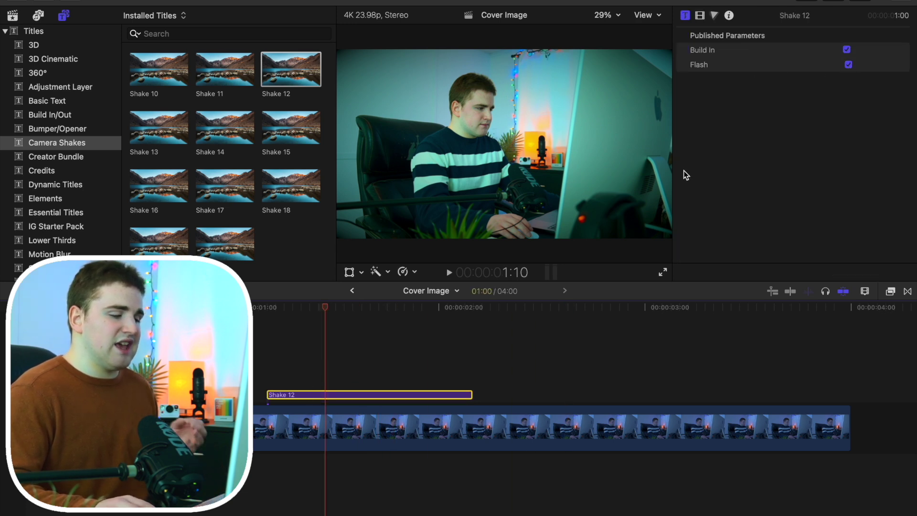
click(308, 372)
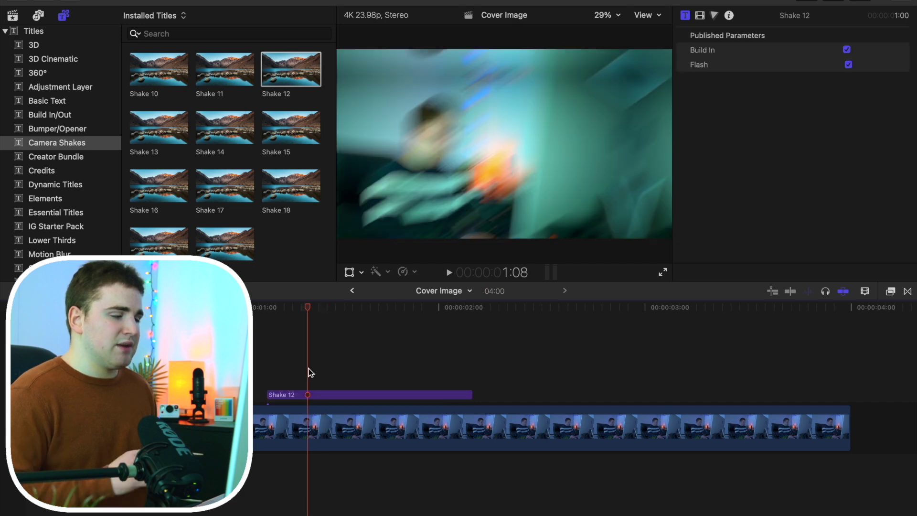